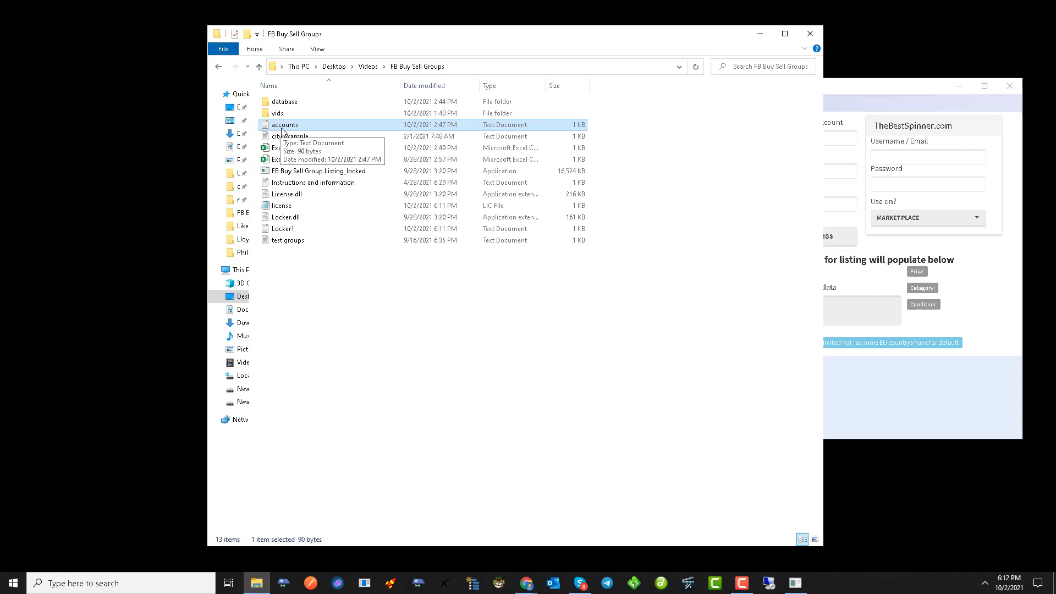
Open the accounts text file, examine its three account line formats with their proxy variants, and close it.
{"action": "double_click", "coordinate": [281, 131]}
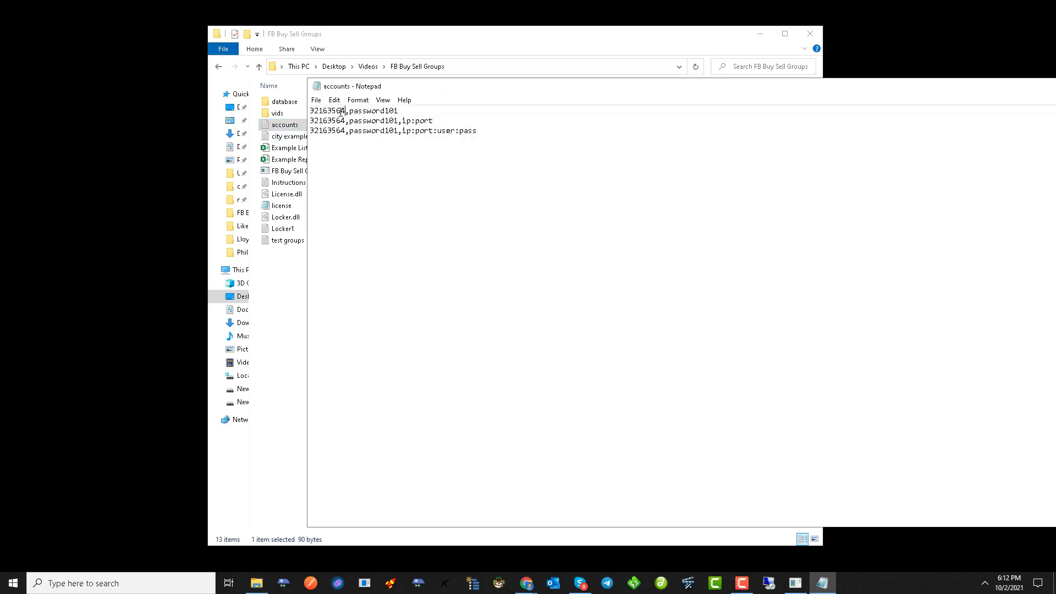
{"action": "left_click_drag", "start_coordinate": [347, 110], "coordinate": [302, 108]}
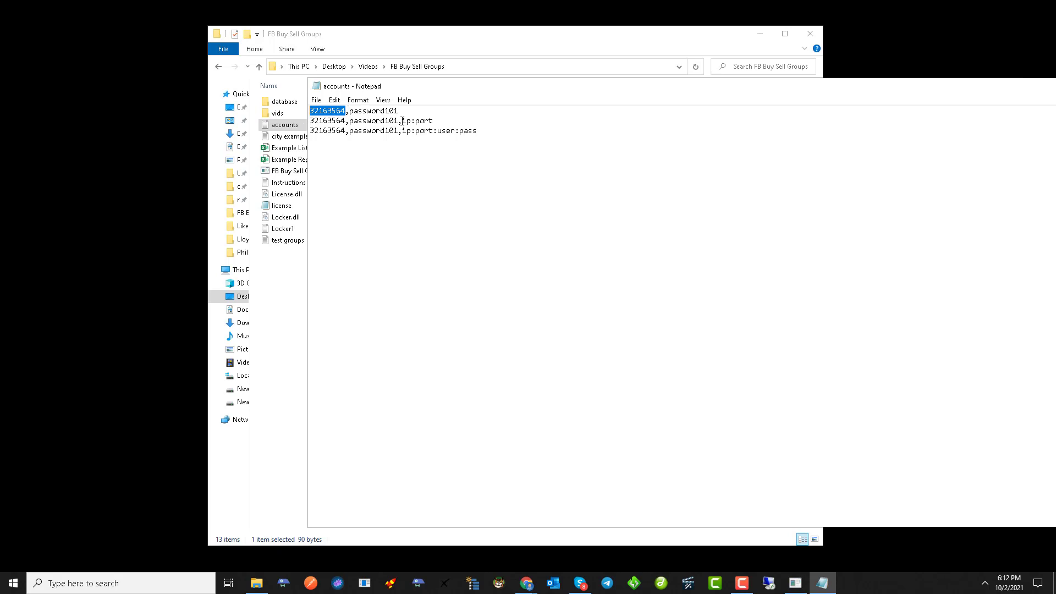
{"action": "left_click_drag", "start_coordinate": [402, 120], "coordinate": [437, 123]}
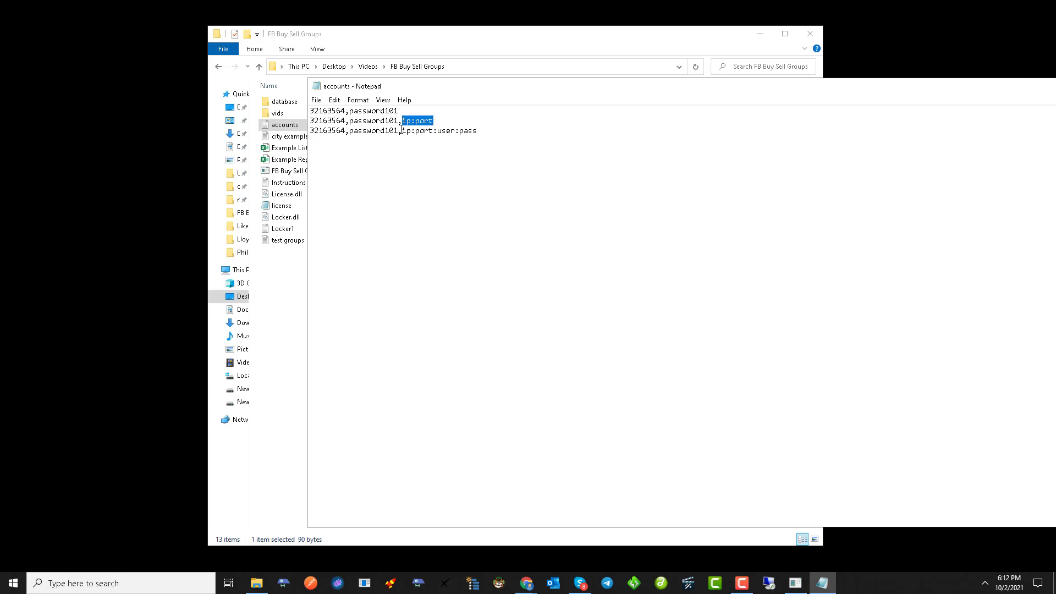
{"action": "left_click_drag", "start_coordinate": [399, 131], "coordinate": [436, 323]}
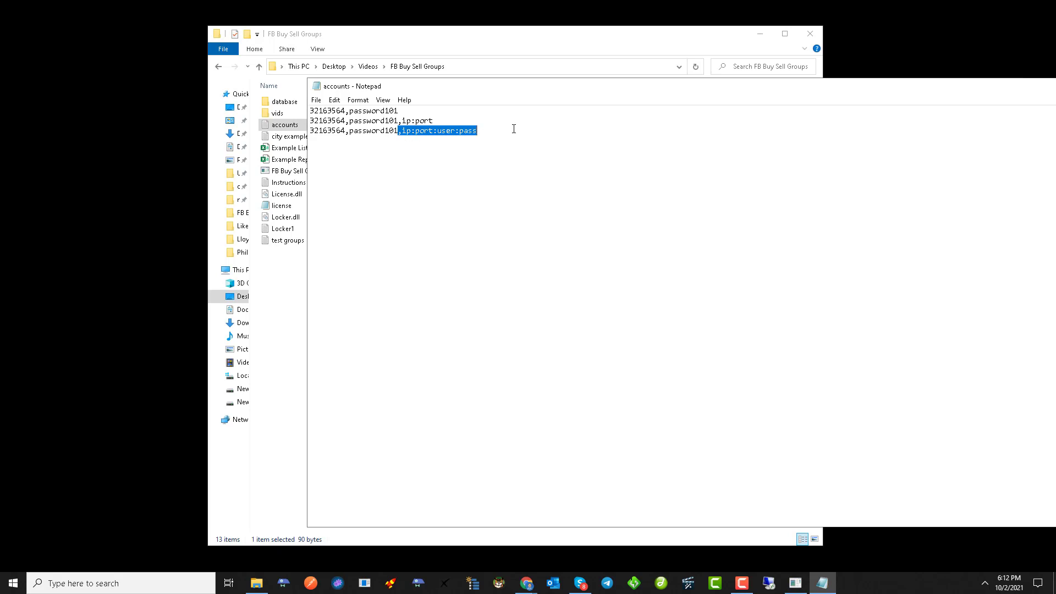
{"action": "left_click_drag", "start_coordinate": [514, 130], "coordinate": [311, 110]}
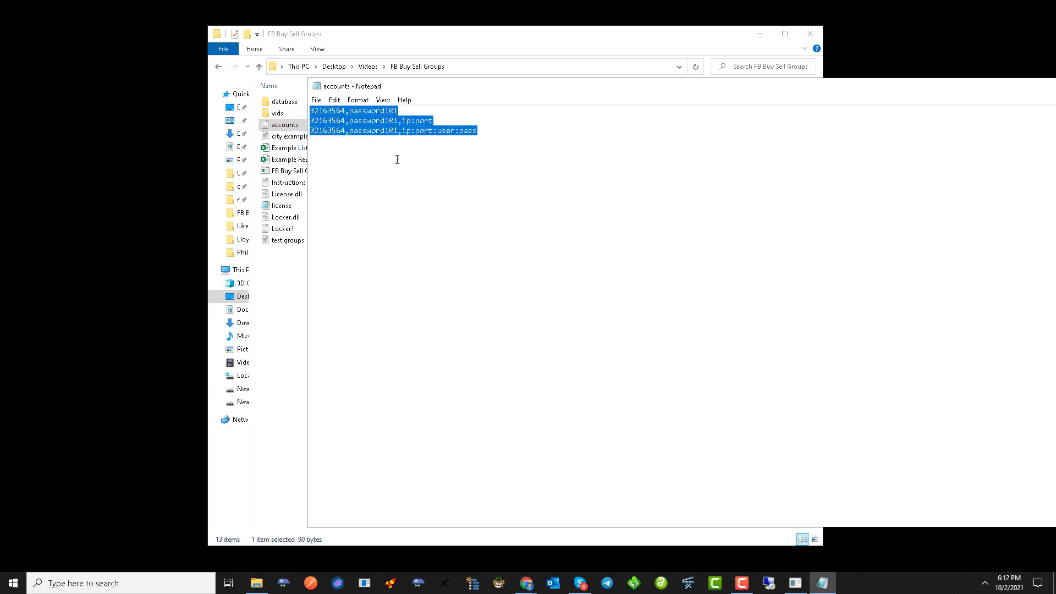
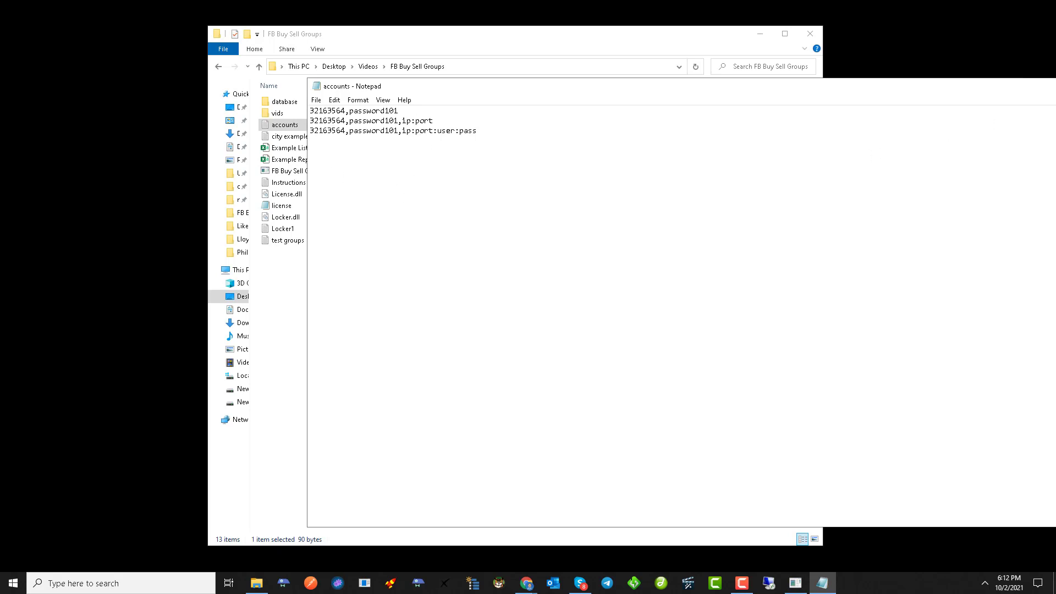
{"action": "key", "text": "alt+F4"}
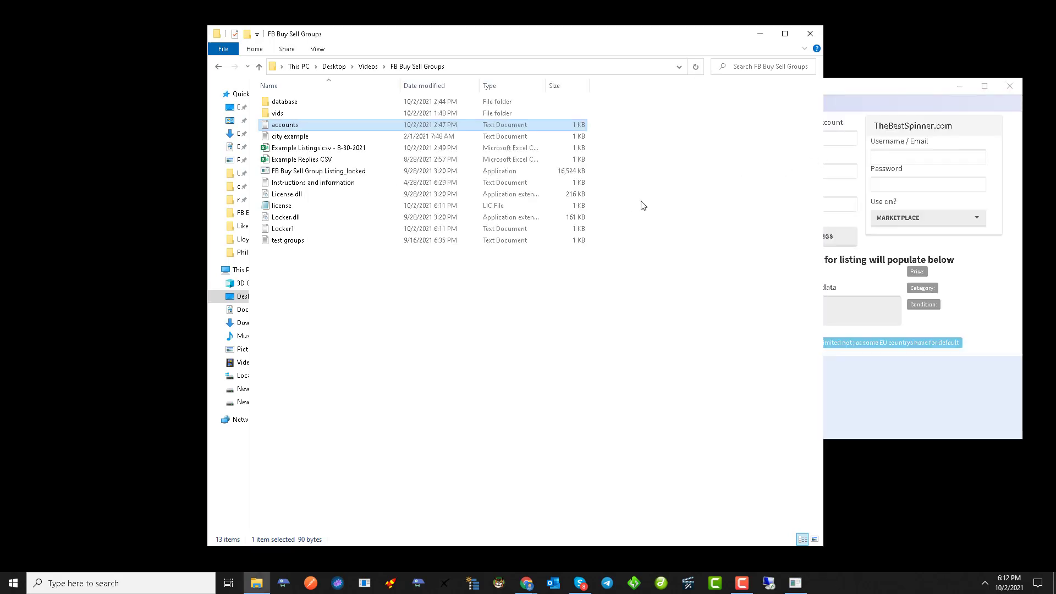
Open the city example text file, examine the city and state format of its entry, and close it.
{"action": "double_click", "coordinate": [292, 140]}
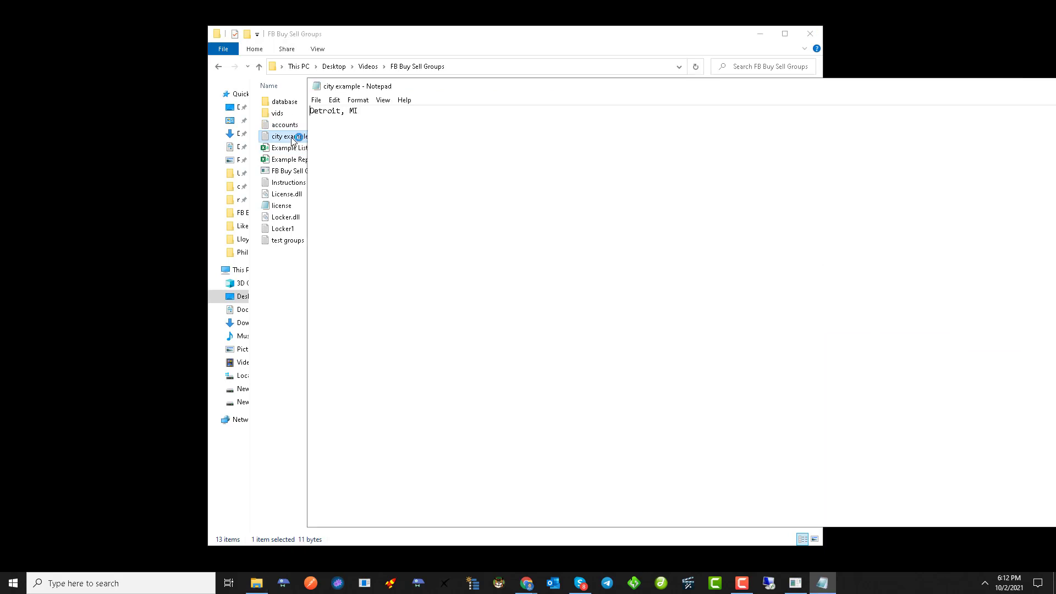
{"action": "double_click", "coordinate": [325, 114]}
{"action": "left_click", "coordinate": [352, 111]}
{"action": "double_click", "coordinate": [352, 111]}
{"action": "left_click", "coordinate": [405, 163]}
{"action": "left_click_drag", "start_coordinate": [359, 110], "coordinate": [297, 108]}
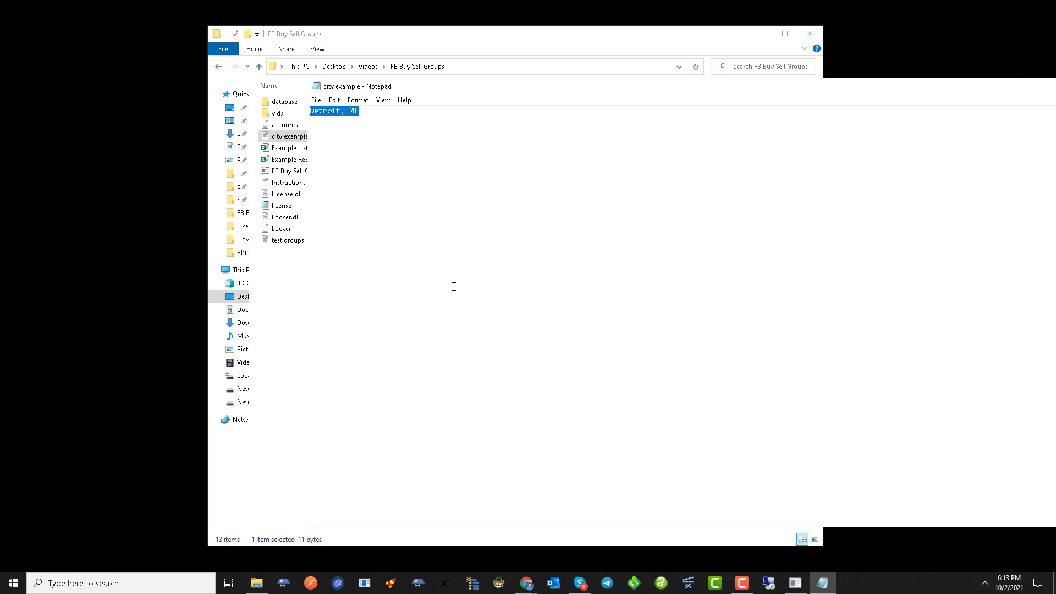
{"action": "right_click", "coordinate": [906, 88]}
{"action": "left_click", "coordinate": [914, 158]}
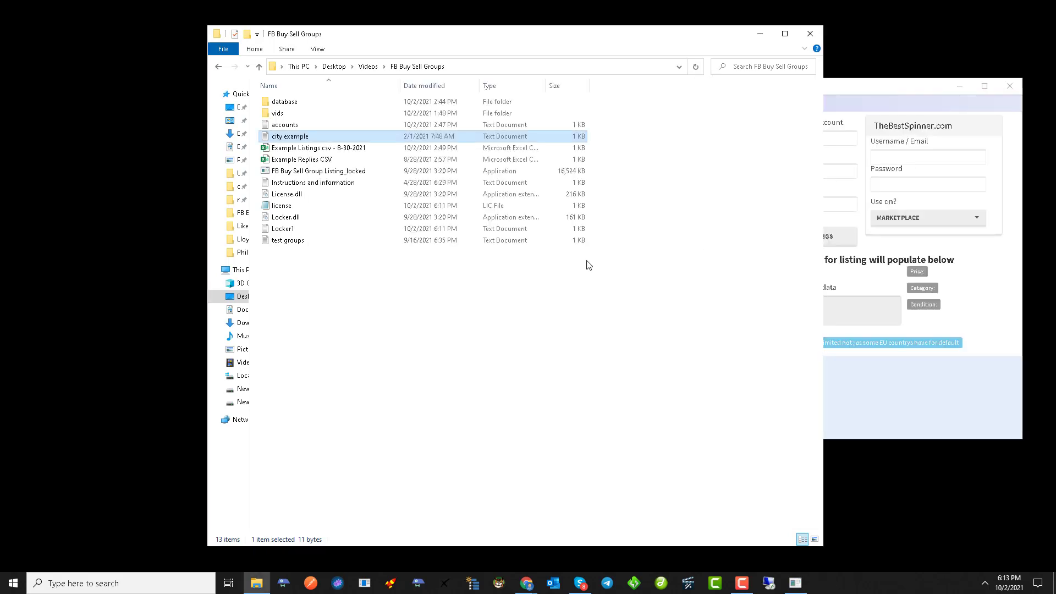
Check the group link format in the test groups file, and return to the FB Buy Sell Group Listing window.
{"action": "left_click", "coordinate": [867, 204]}
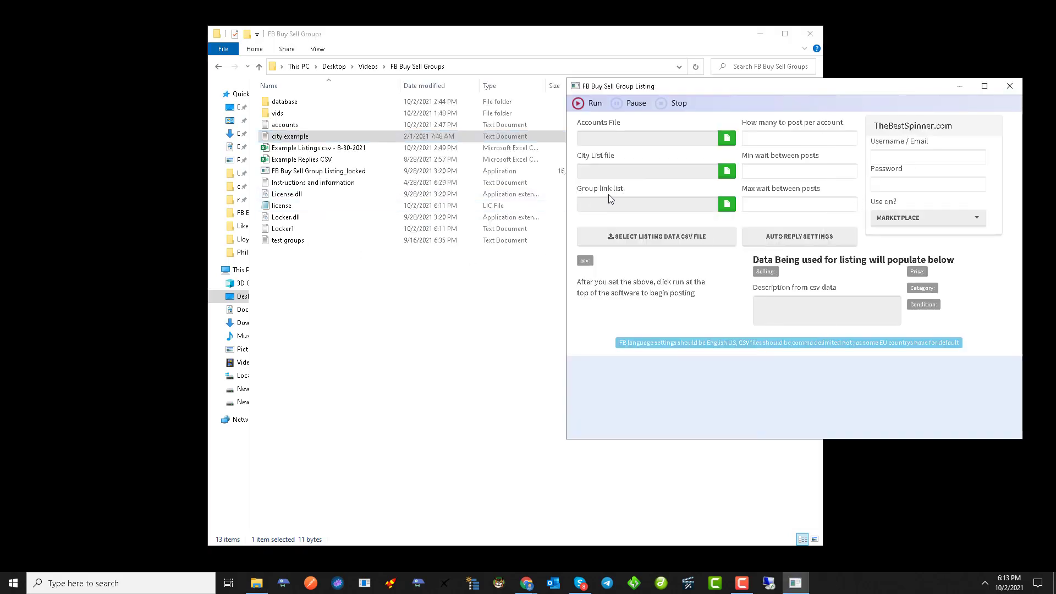
{"action": "double_click", "coordinate": [287, 245]}
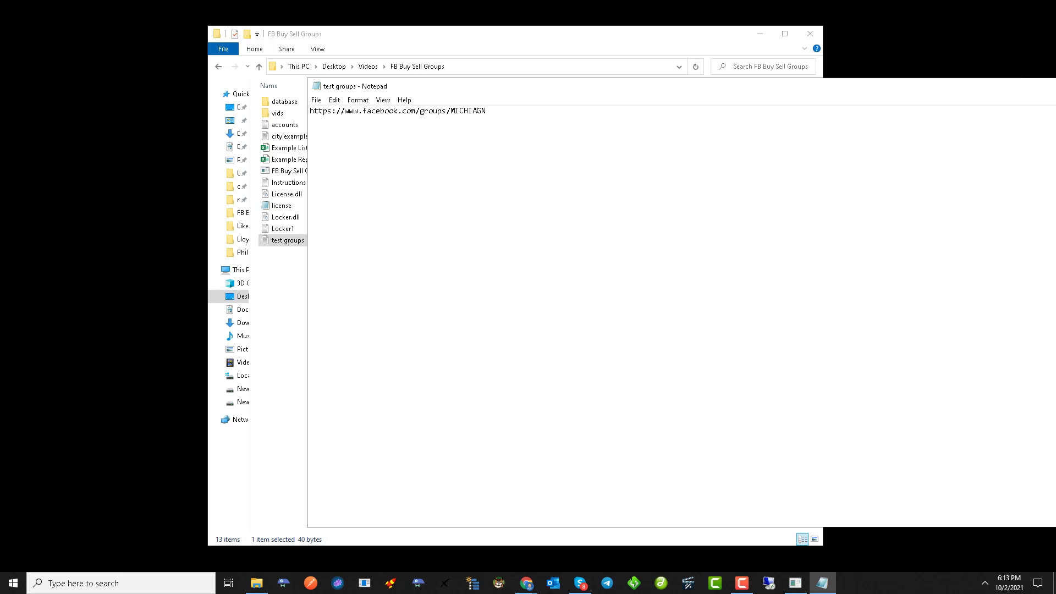
{"action": "key", "text": "alt+F4"}
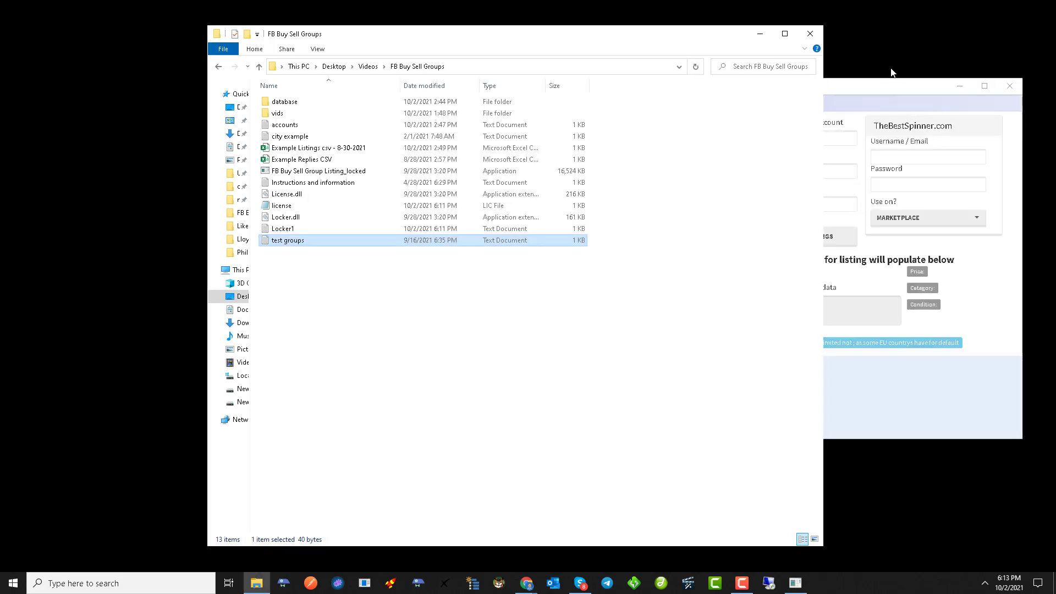
{"action": "left_click", "coordinate": [879, 86]}
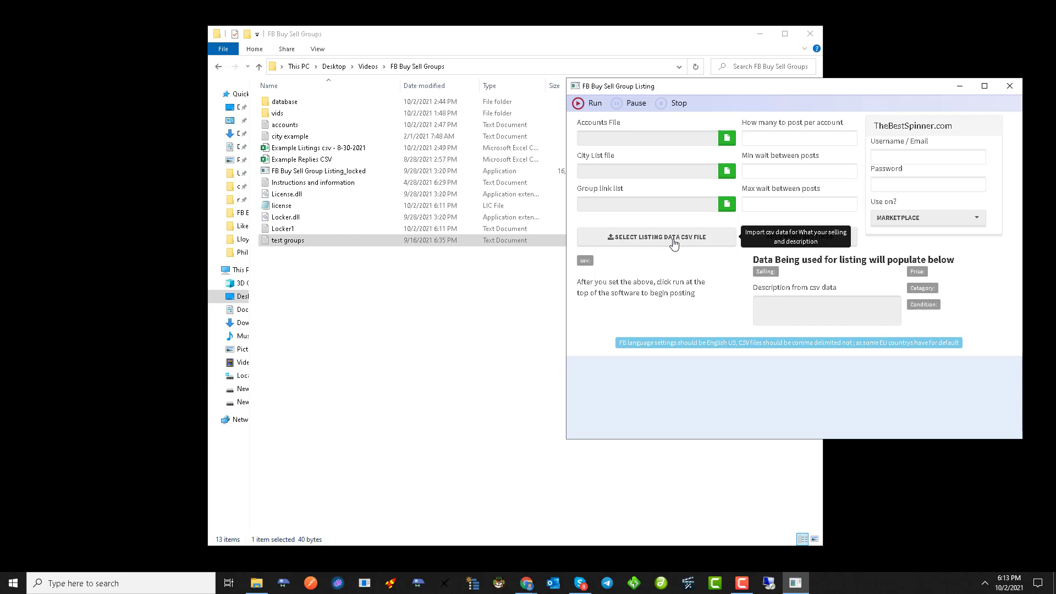
Open the "Example Listings csv - 8-30-2021" file in Excel and also in Notepad.
{"action": "left_click", "coordinate": [300, 149]}
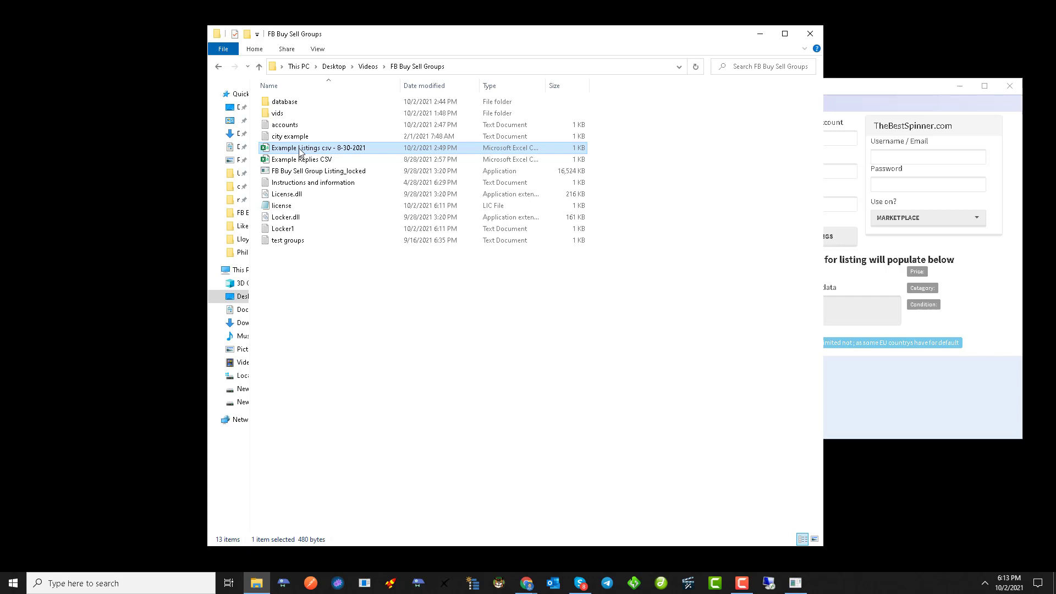
{"action": "double_click", "coordinate": [301, 147]}
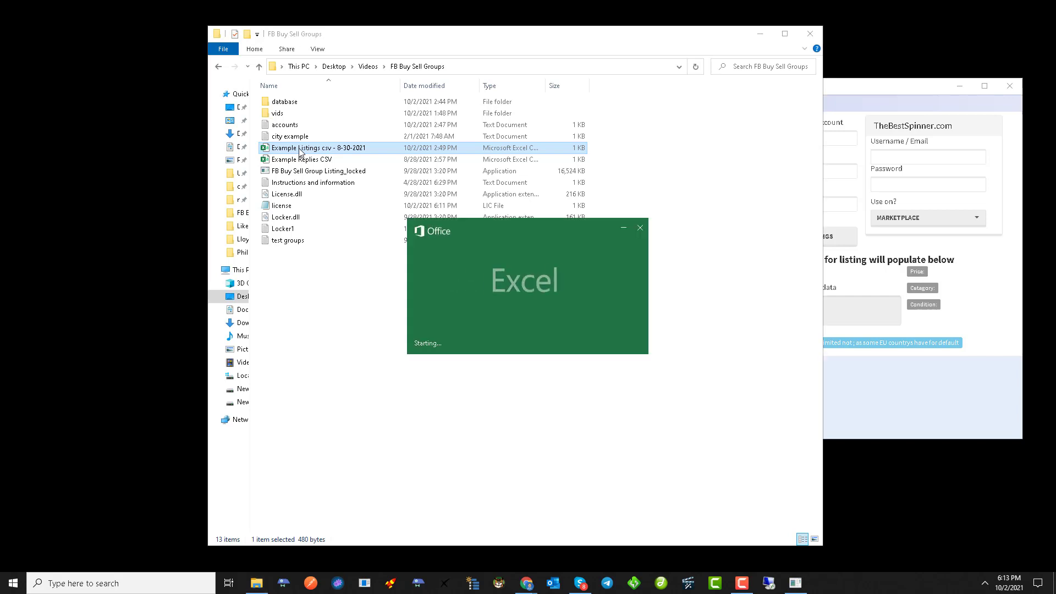
{"action": "right_click", "coordinate": [300, 152]}
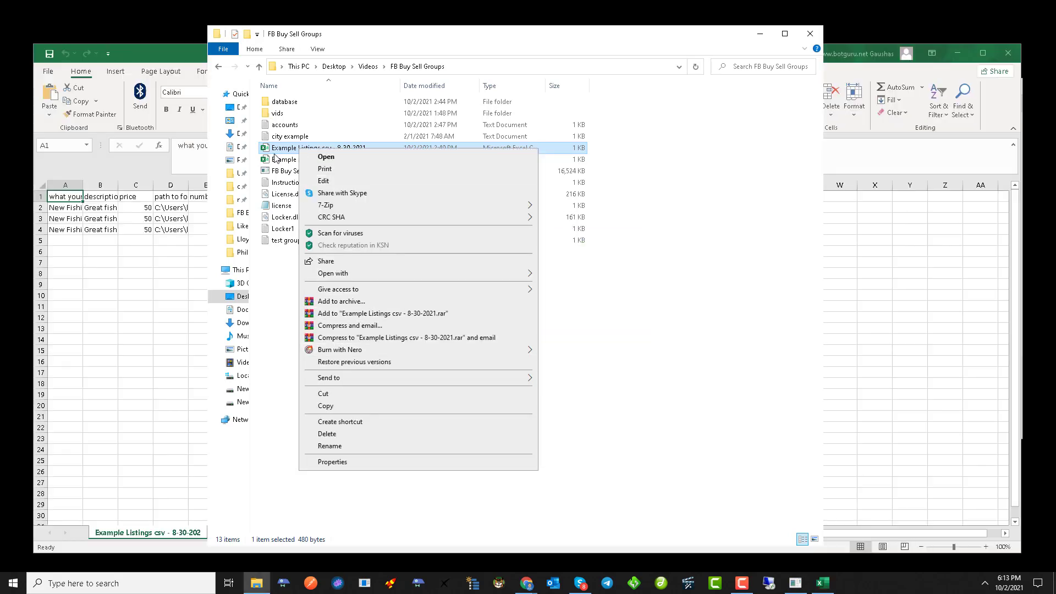
{"action": "mouse_move", "coordinate": [481, 275]}
{"action": "left_click", "coordinate": [577, 287]}
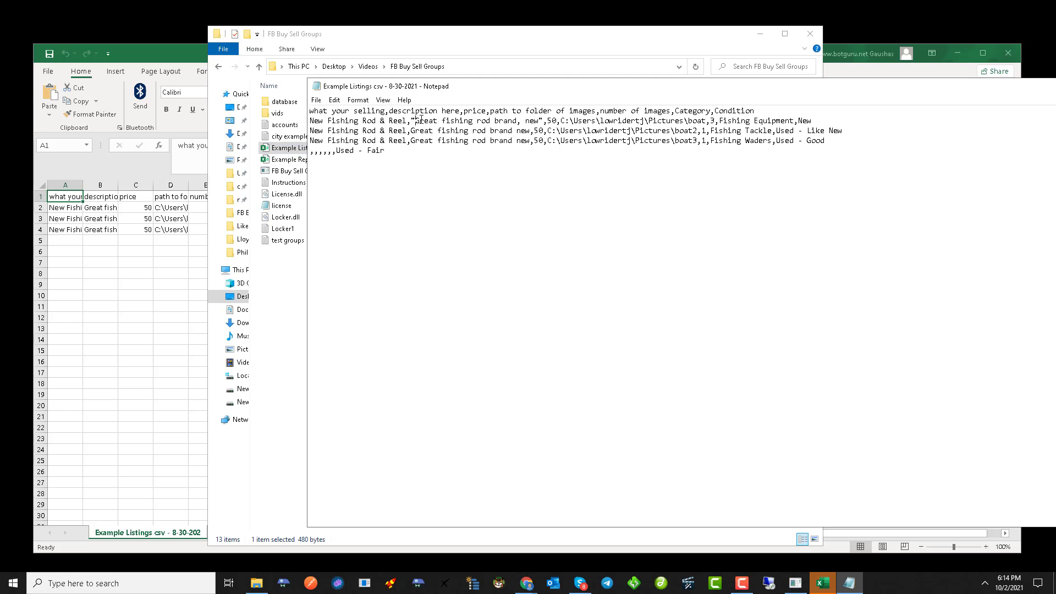
Try adding a comma after "fishing" in the first listing's quoted description, compare it with the unquoted one, and close Notepad without saving.
{"action": "left_click_drag", "start_coordinate": [416, 121], "coordinate": [517, 121]}
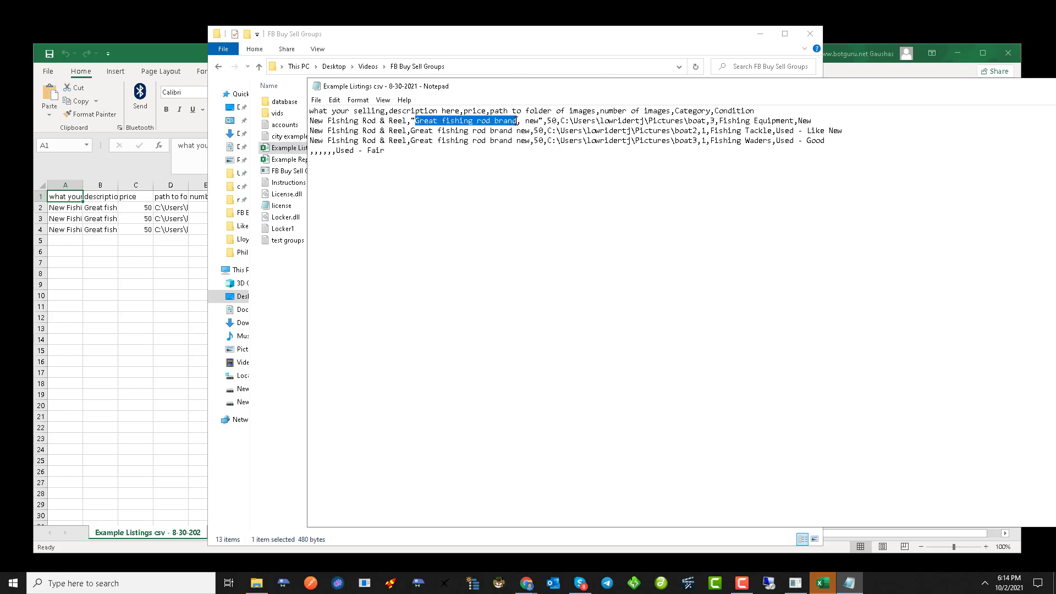
{"action": "left_click", "coordinate": [474, 122]}
{"action": "type", "text": ","}
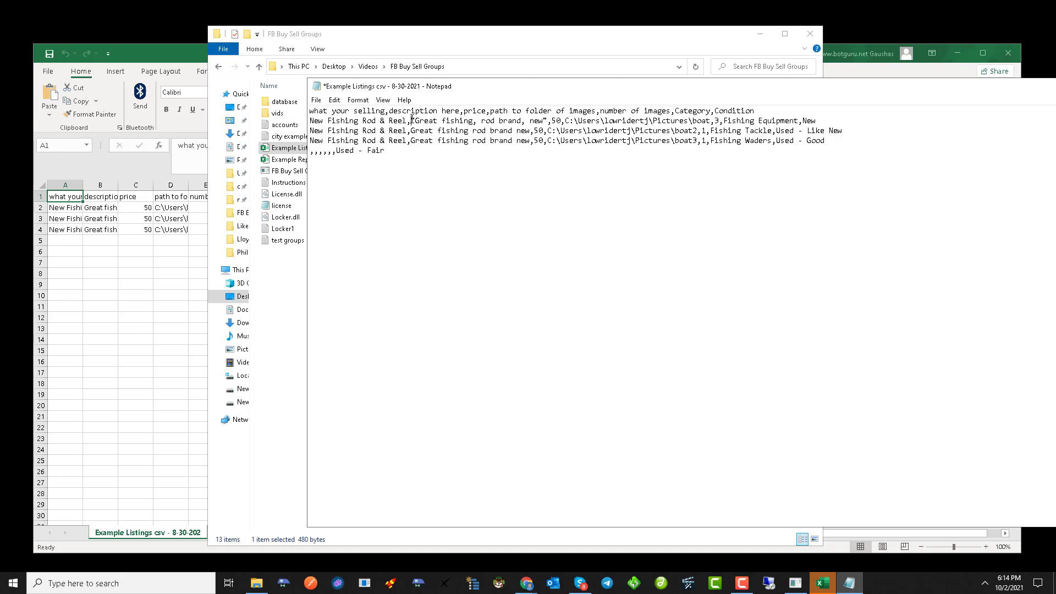
{"action": "left_click_drag", "start_coordinate": [412, 121], "coordinate": [548, 121]}
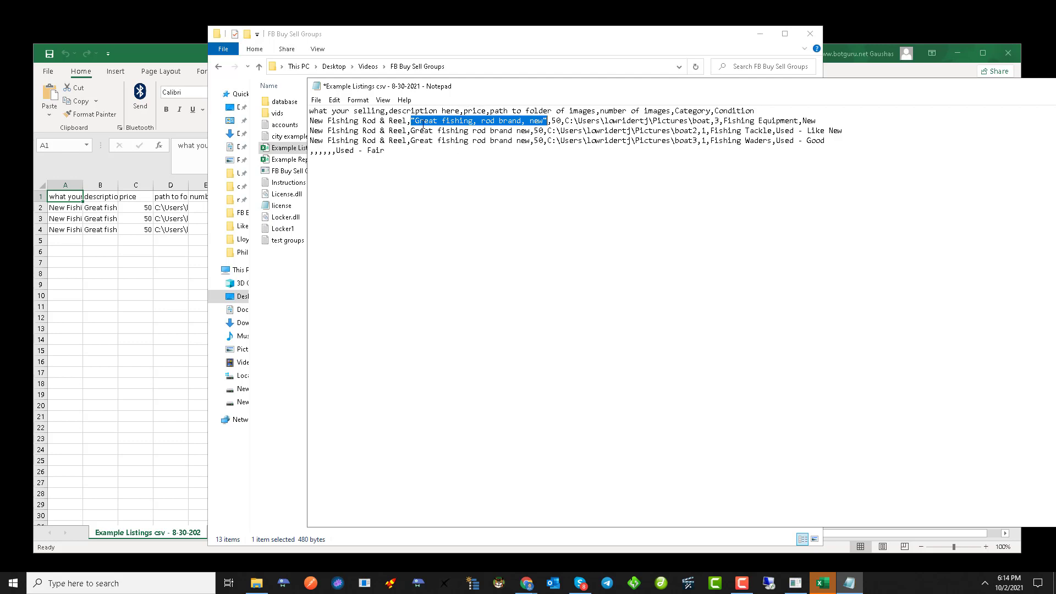
{"action": "left_click_drag", "start_coordinate": [410, 131], "coordinate": [528, 138]}
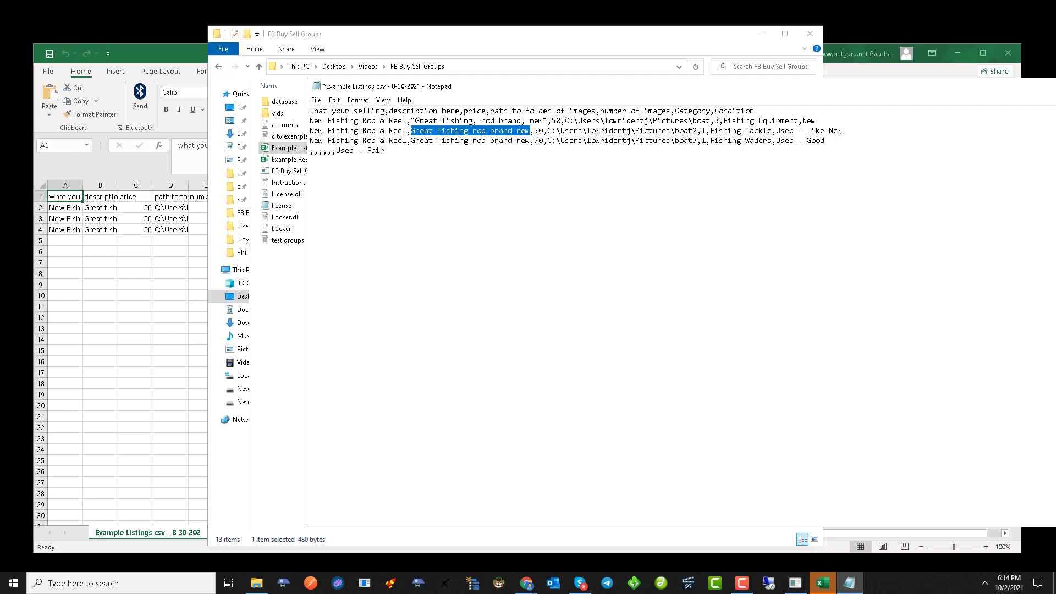
{"action": "key", "text": "alt+F4"}
{"action": "left_click", "coordinate": [545, 307]}
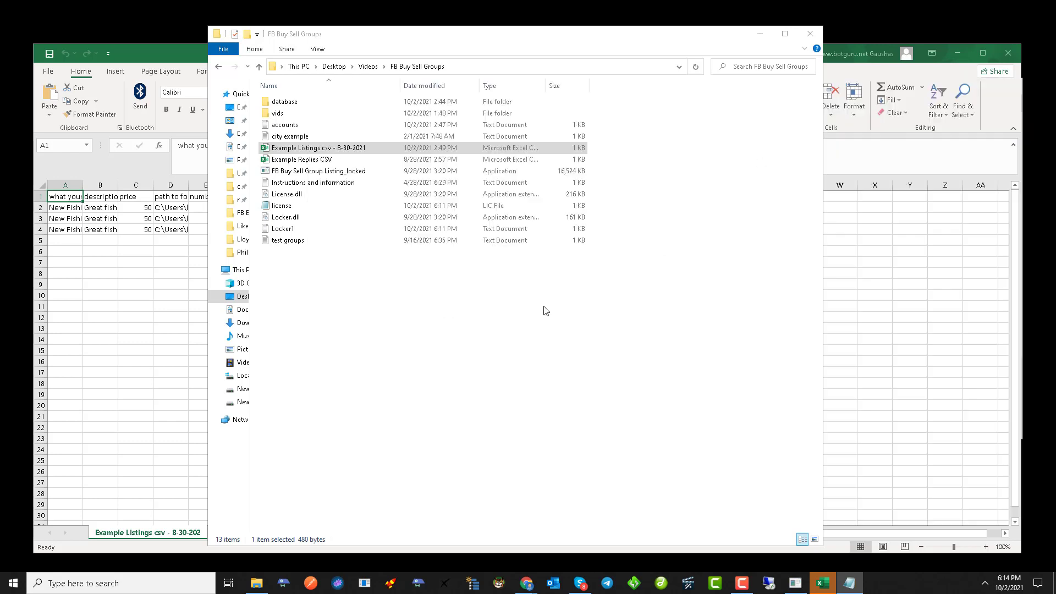
Widen all columns of the listings sheet in Excel enough to show the full header texts.
{"action": "left_click", "coordinate": [142, 274]}
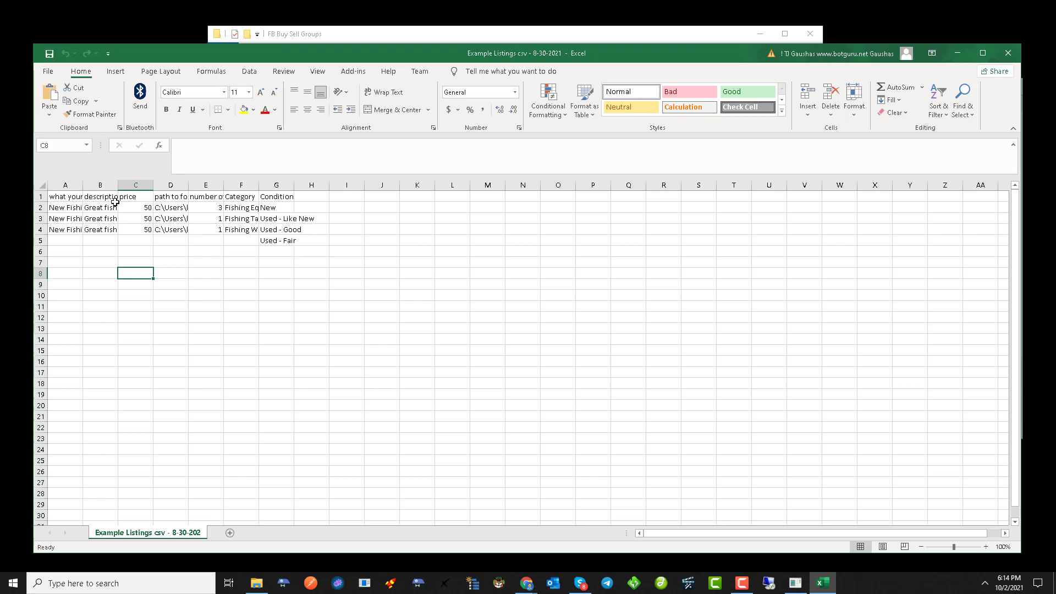
{"action": "left_click", "coordinate": [42, 185]}
{"action": "double_click", "coordinate": [82, 183]}
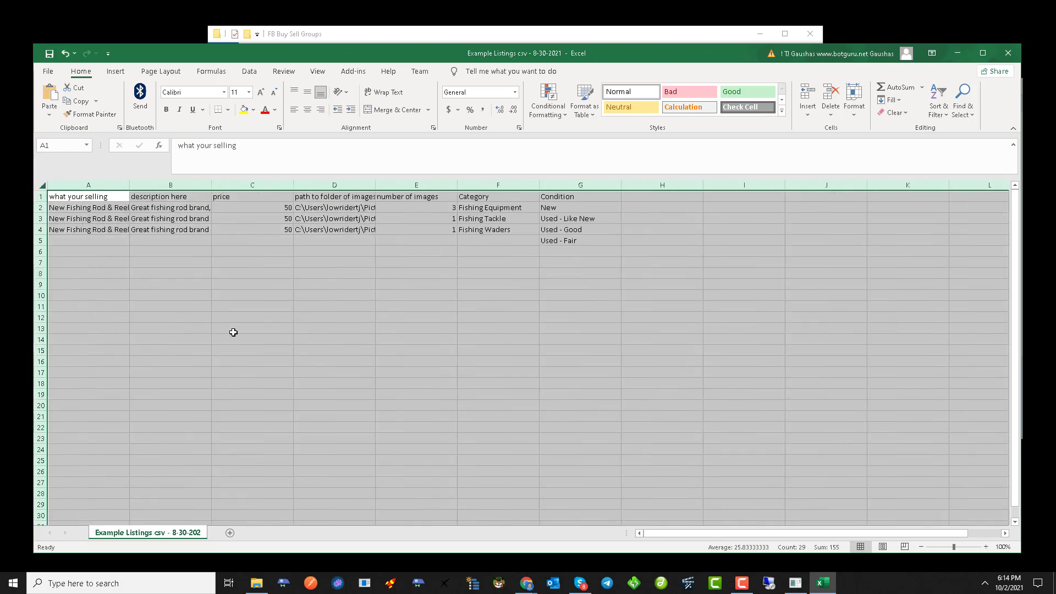
{"action": "left_click_drag", "start_coordinate": [129, 185], "coordinate": [143, 185]}
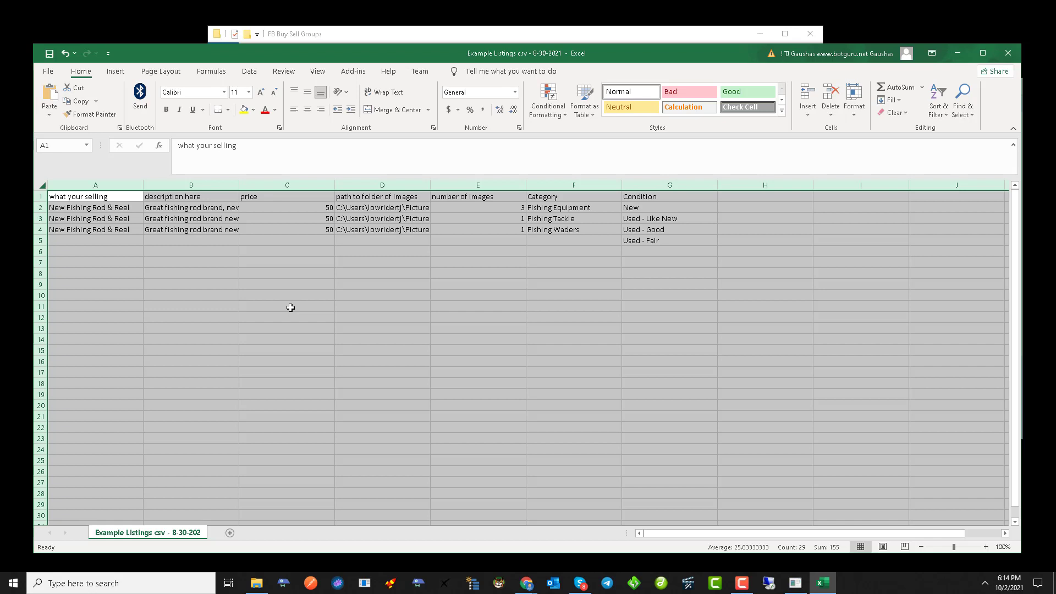
{"action": "left_click", "coordinate": [384, 274]}
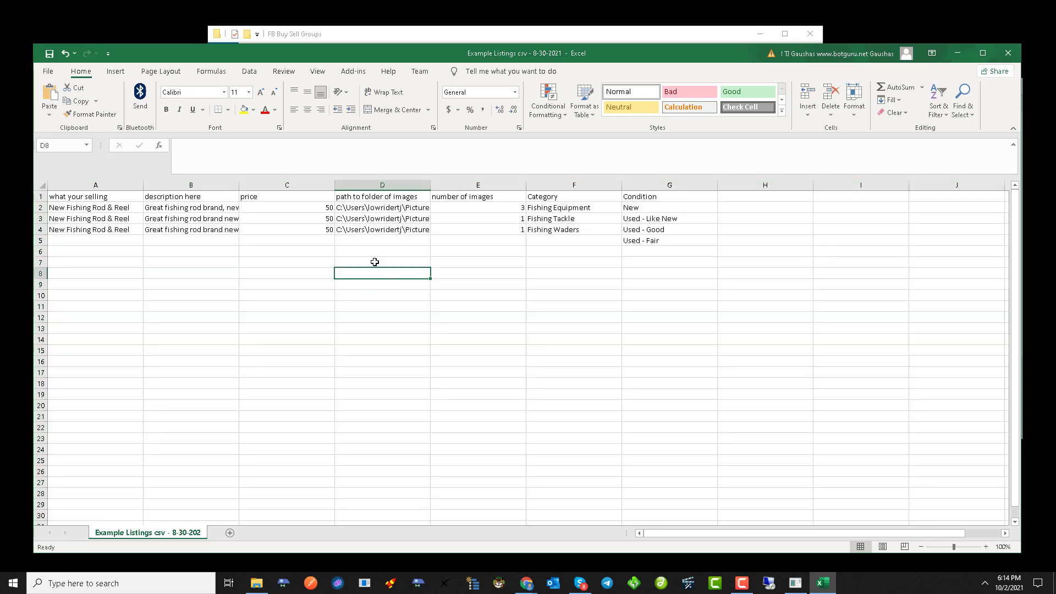
Examine the image folder path of each of the three listings in the "path to folder of images" column.
{"action": "left_click", "coordinate": [375, 208]}
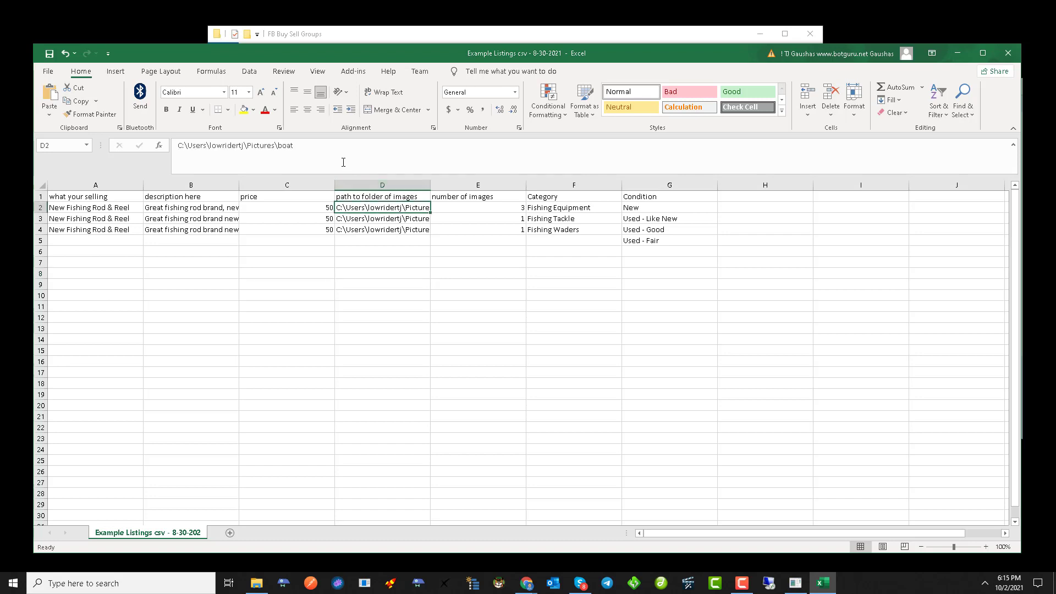
{"action": "left_click", "coordinate": [366, 220]}
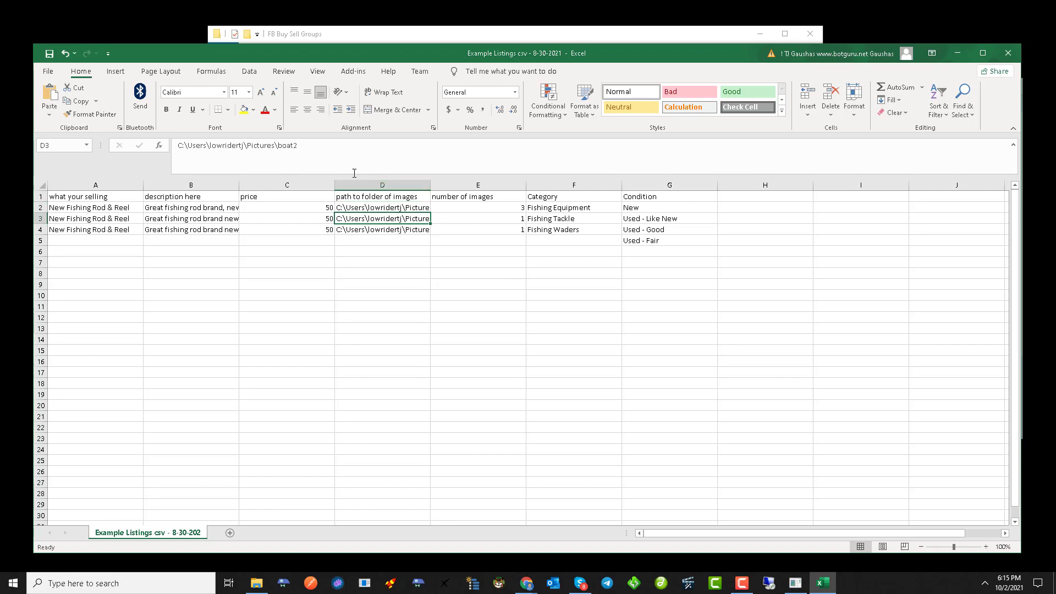
{"action": "left_click", "coordinate": [375, 231]}
{"action": "left_click", "coordinate": [347, 149]}
{"action": "left_click", "coordinate": [341, 300]}
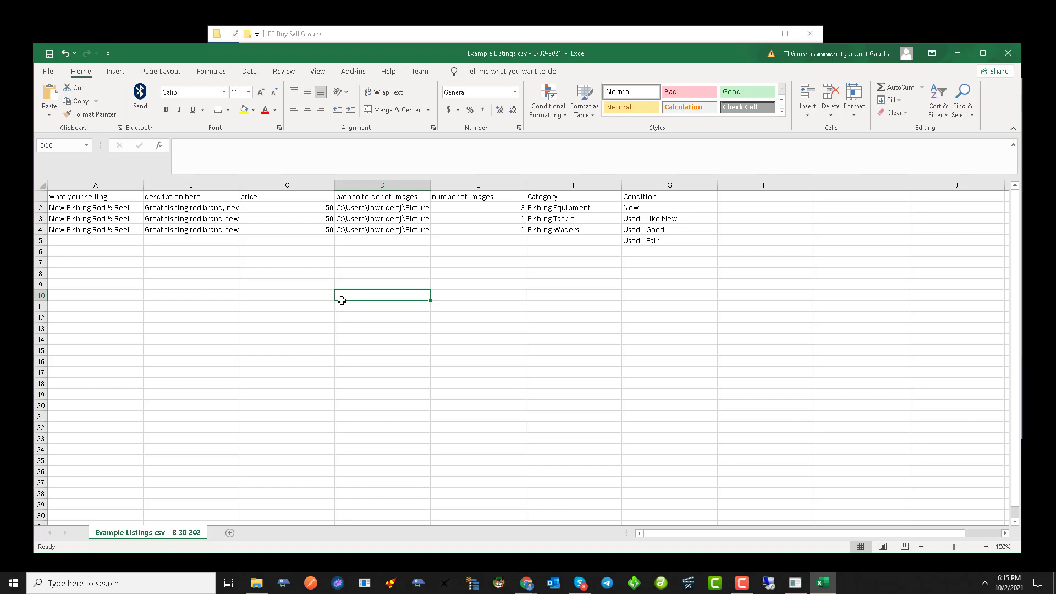
{"action": "left_click", "coordinate": [364, 232]}
{"action": "left_click", "coordinate": [363, 219]}
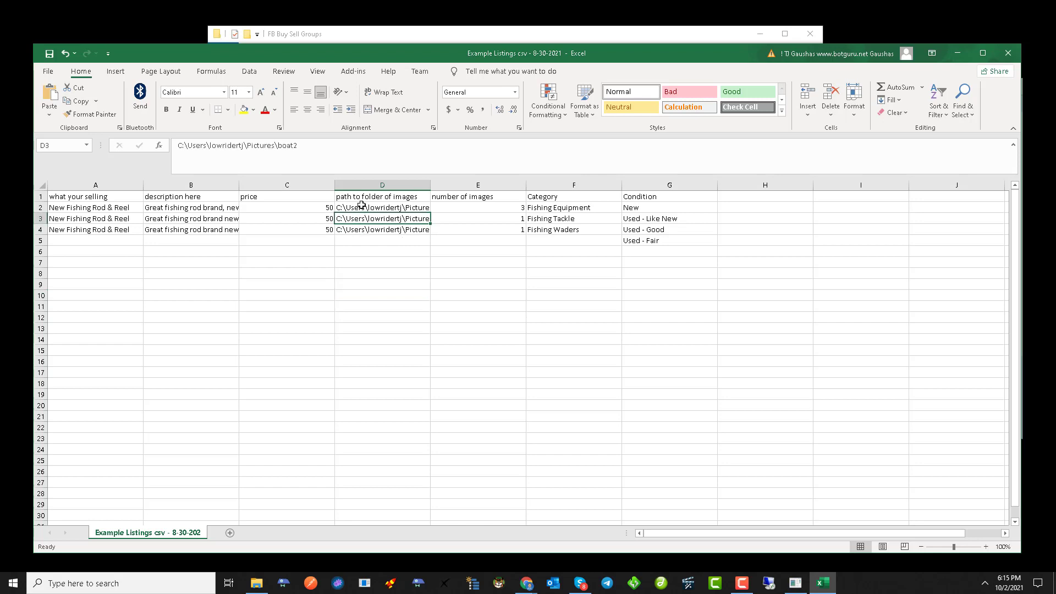
{"action": "left_click", "coordinate": [361, 206]}
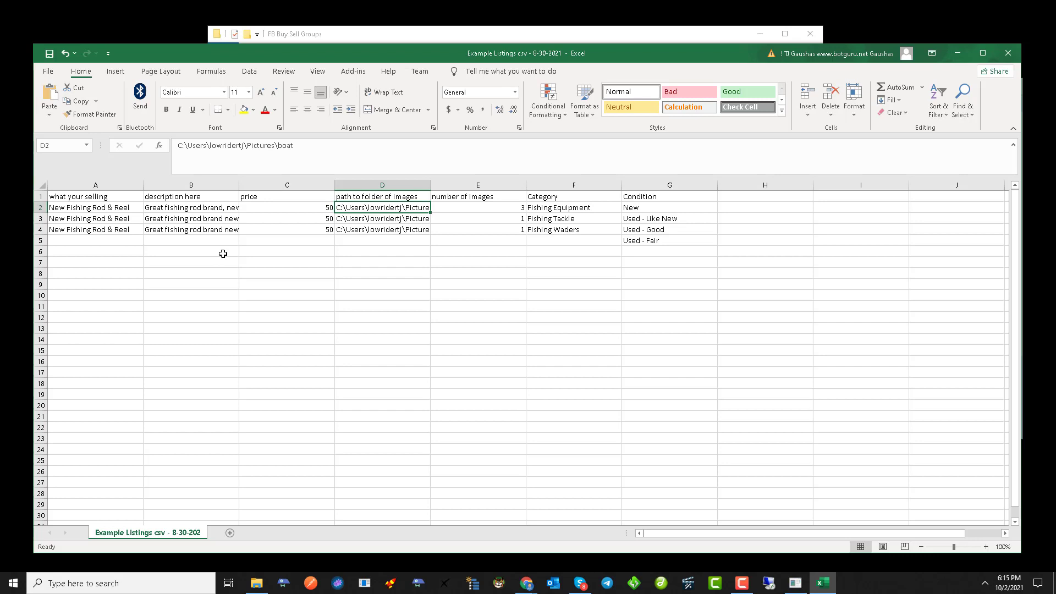
Examine the first listing's number of images, title and description cells.
{"action": "left_click", "coordinate": [495, 208]}
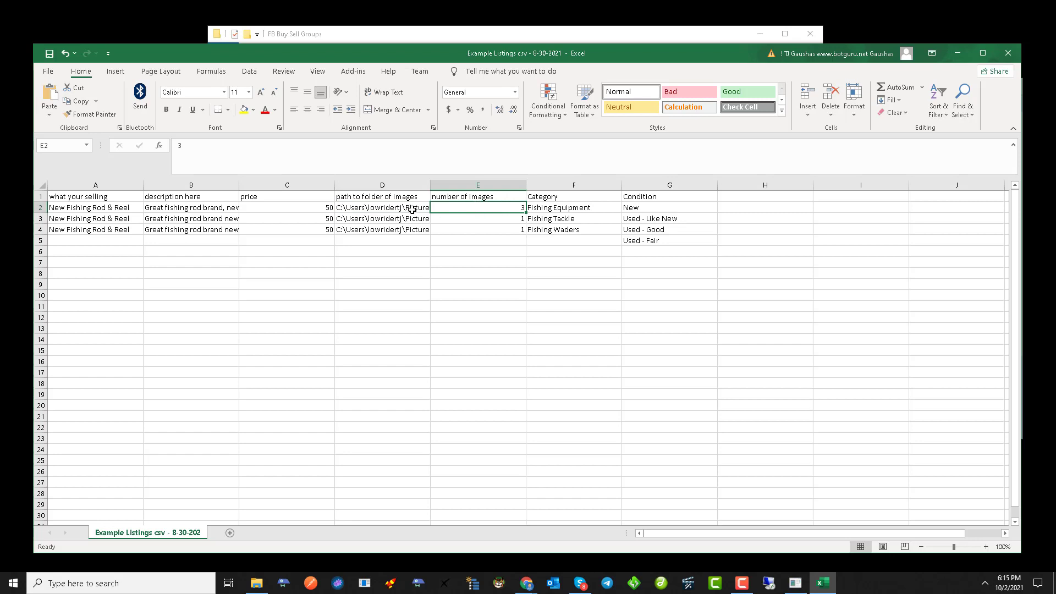
{"action": "left_click", "coordinate": [86, 207]}
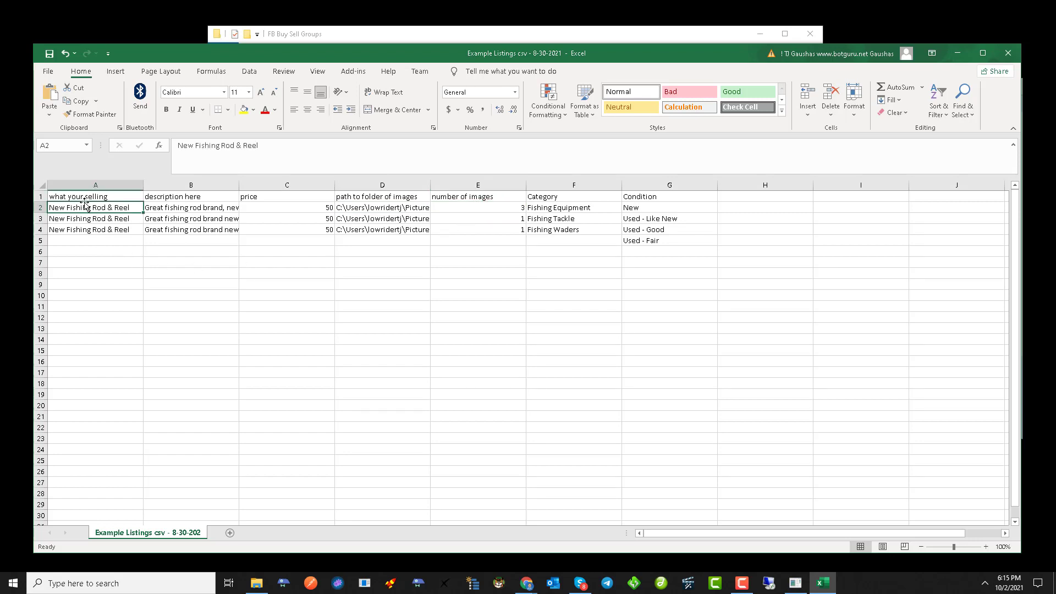
{"action": "left_click", "coordinate": [167, 210]}
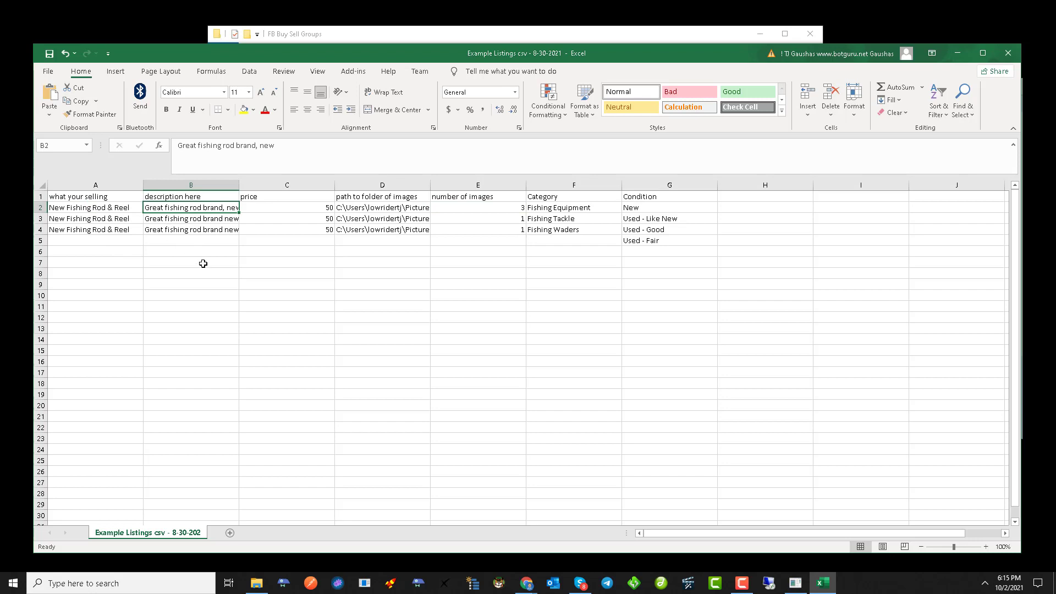
Examine the first listing's price, category and condition cells.
{"action": "left_click", "coordinate": [300, 208]}
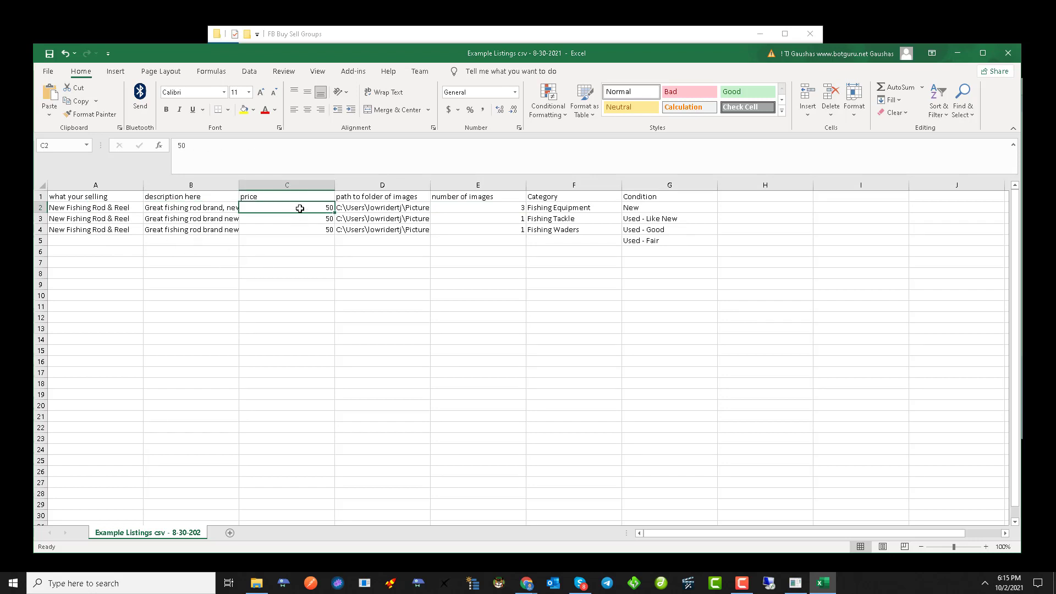
{"action": "left_click", "coordinate": [557, 209]}
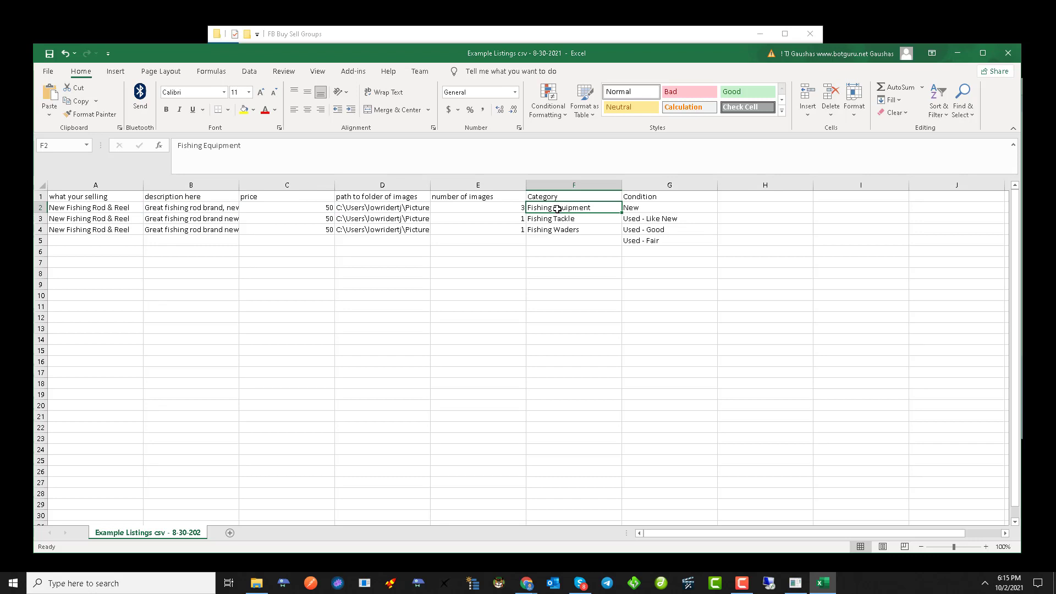
{"action": "left_click", "coordinate": [651, 208]}
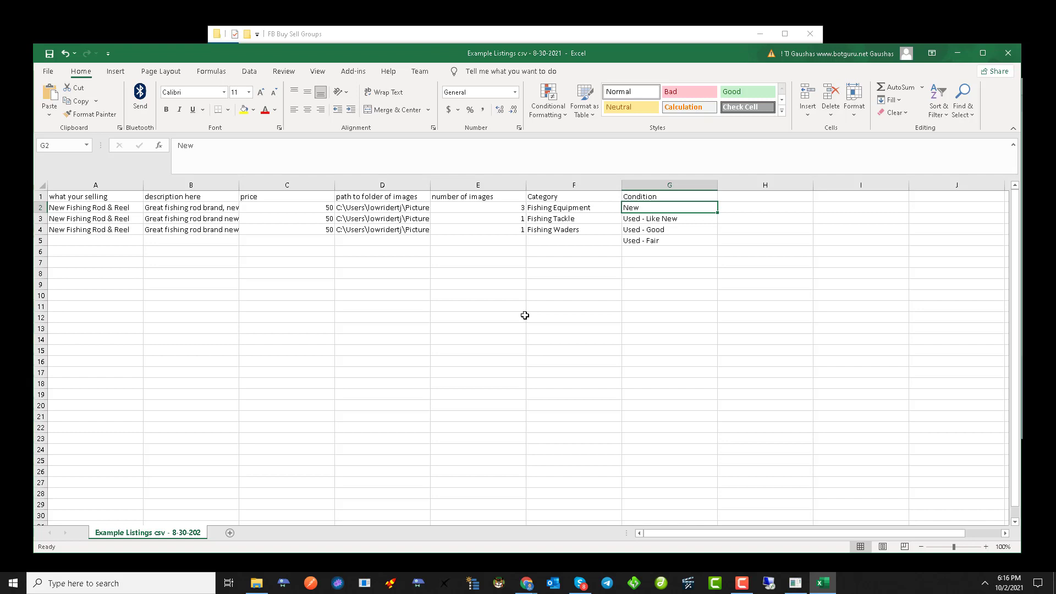
Close the Example Listings csv - 8-30-2021 workbook, saving its changes over the existing CSV file.
{"action": "left_click", "coordinate": [1009, 52]}
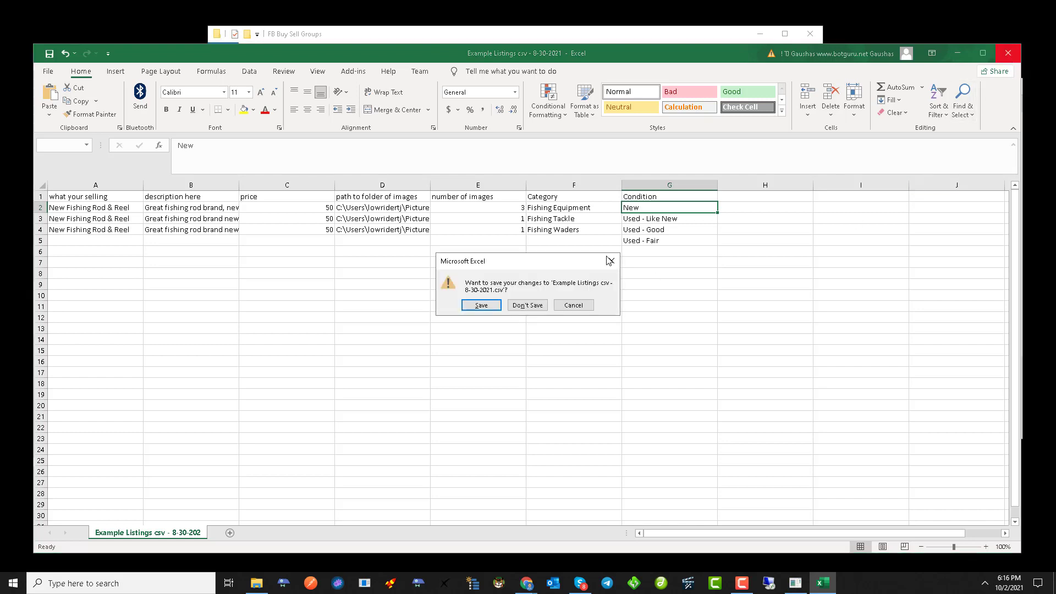
{"action": "left_click", "coordinate": [495, 306]}
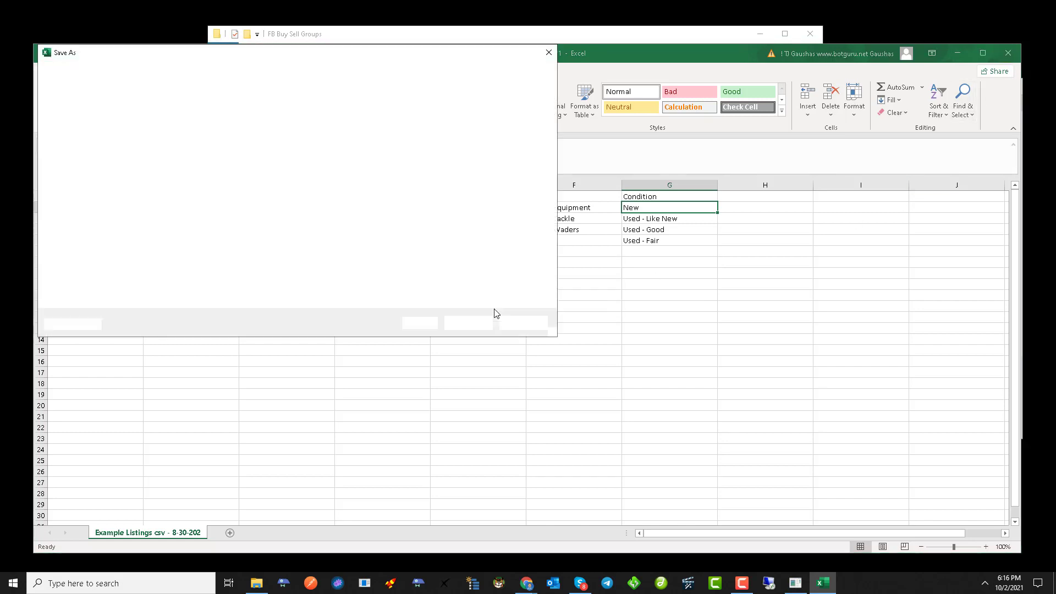
{"action": "left_click", "coordinate": [467, 324]}
{"action": "left_click", "coordinate": [543, 294]}
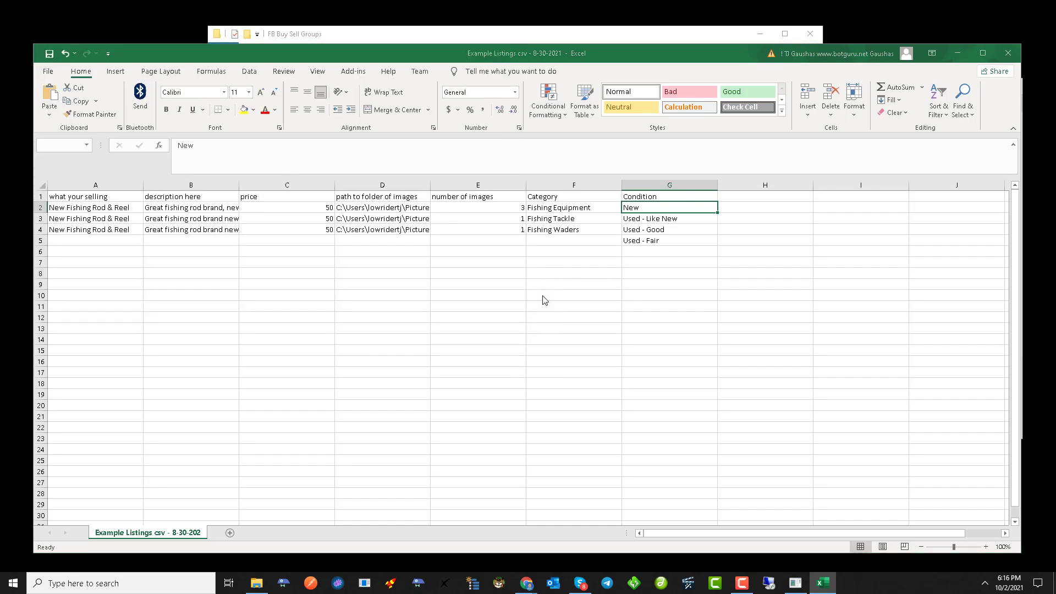
{"action": "left_click", "coordinate": [482, 328]}
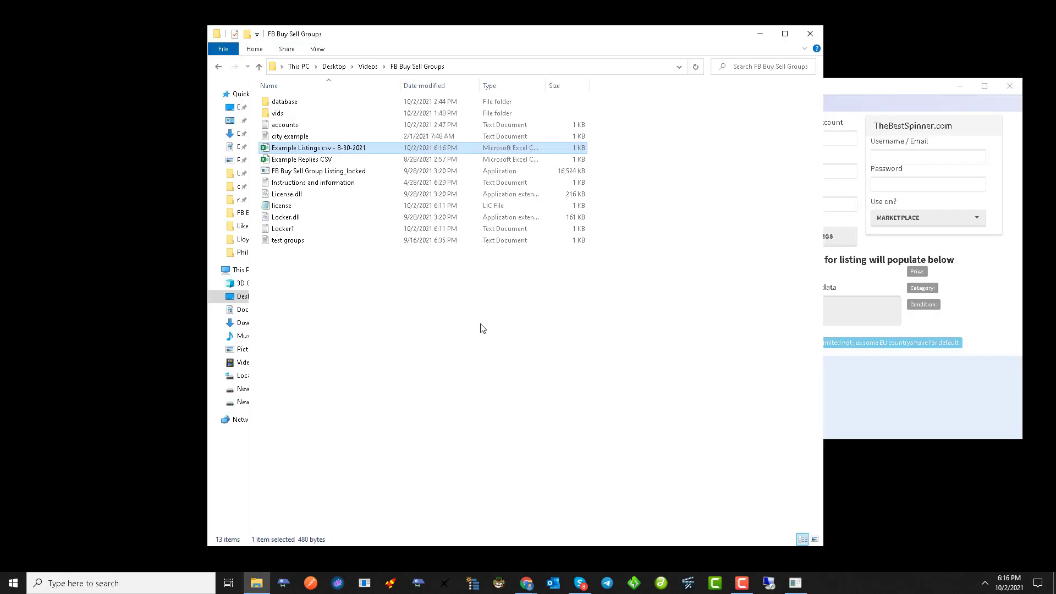
Switch to FB Buy Sell Group Listing and view the file chooser for the listing data CSV without selecting a file.
{"action": "left_click", "coordinate": [860, 103]}
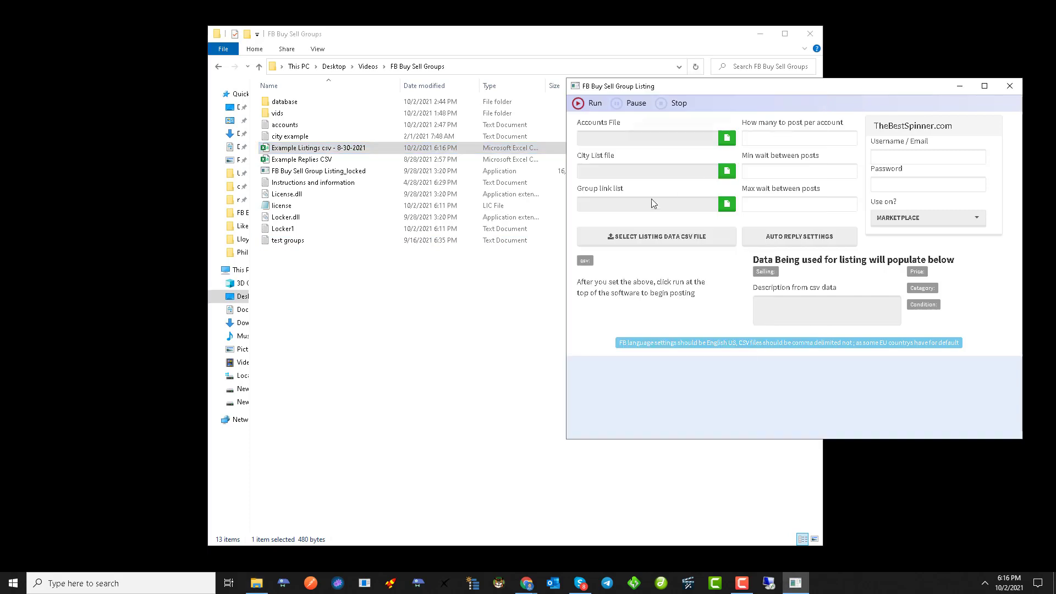
{"action": "left_click", "coordinate": [638, 237]}
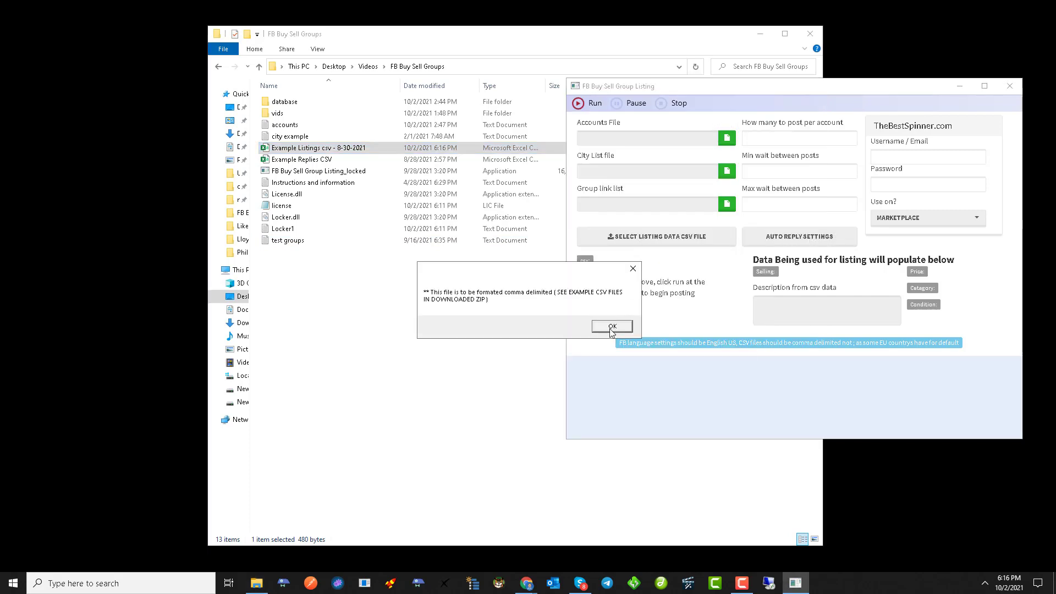
{"action": "left_click", "coordinate": [612, 327]}
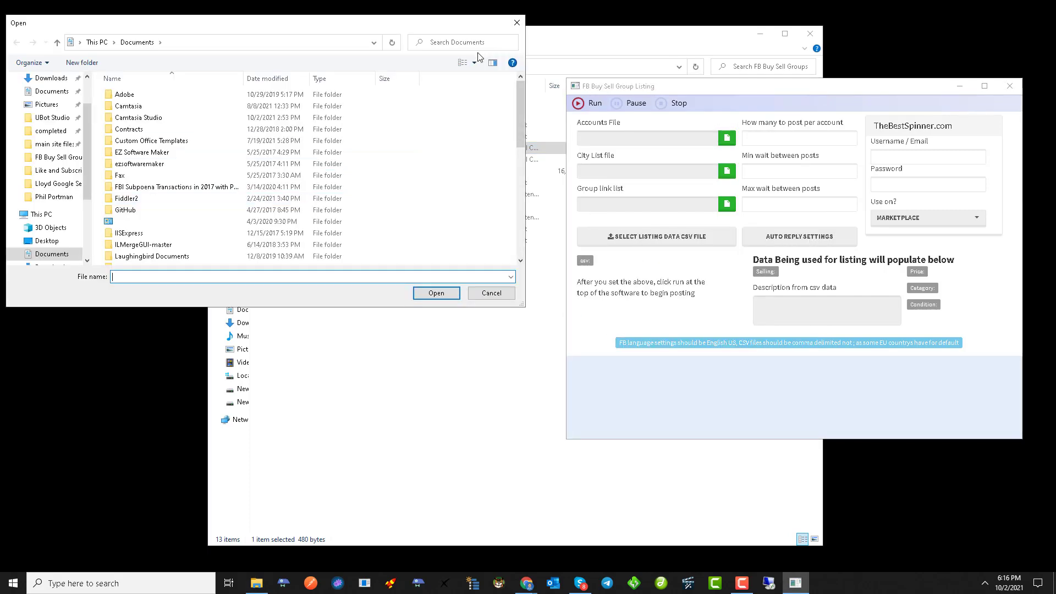
{"action": "left_click", "coordinate": [517, 23]}
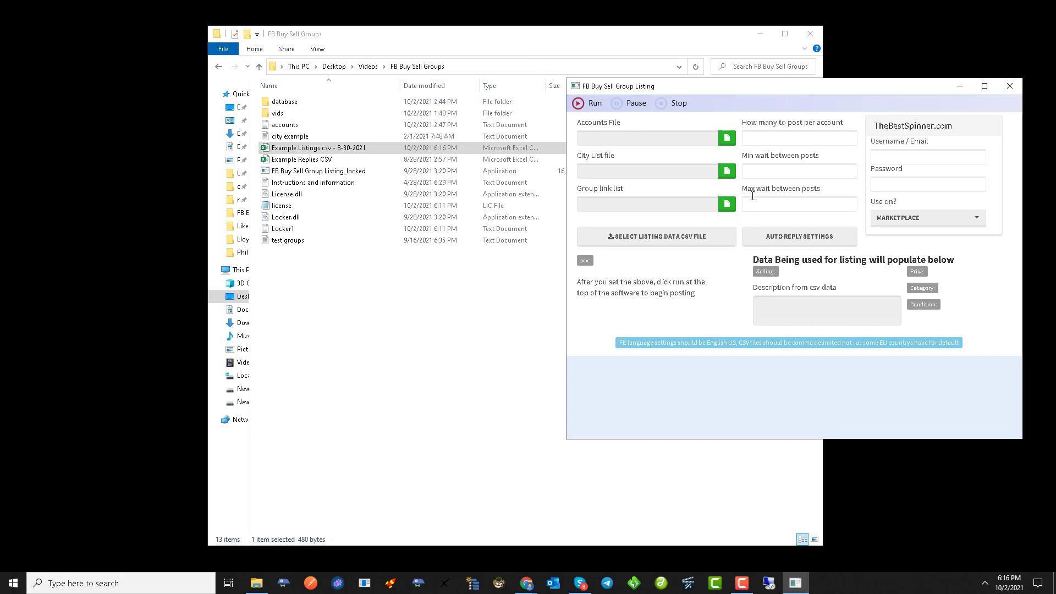
Set the number of posts per account to 10, with a minimum wait of 30 and a maximum wait of 60 seconds between posts.
{"action": "left_click", "coordinate": [772, 138]}
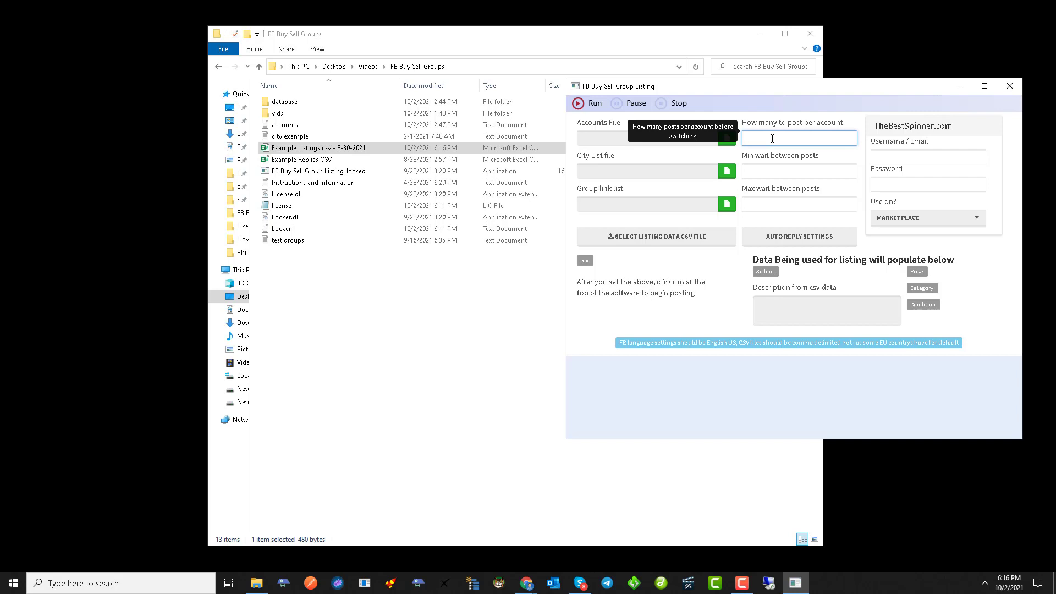
{"action": "type", "text": "10"}
{"action": "left_click", "coordinate": [763, 172]}
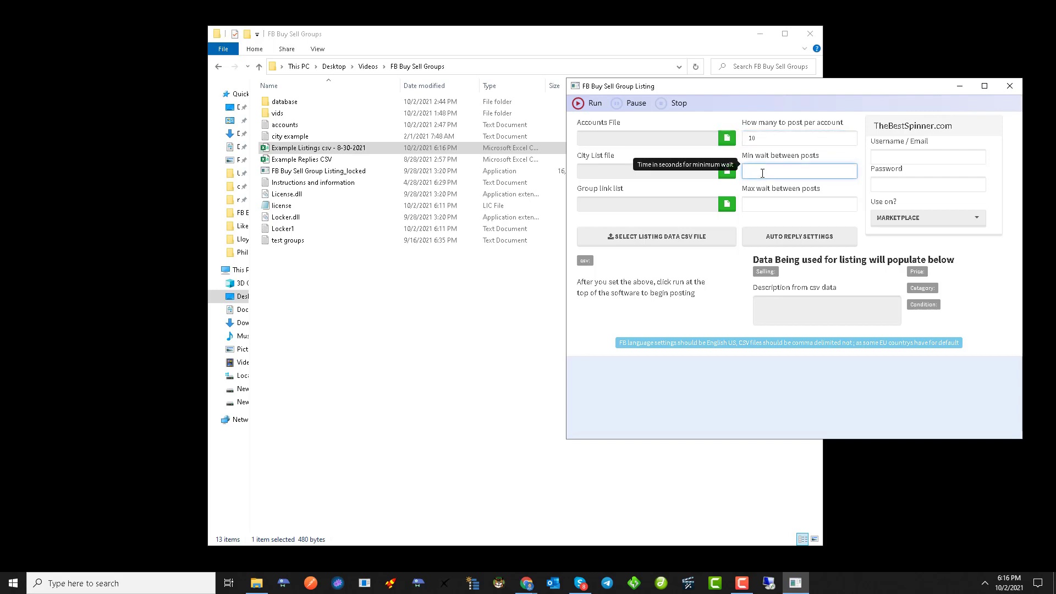
{"action": "type", "text": "30"}
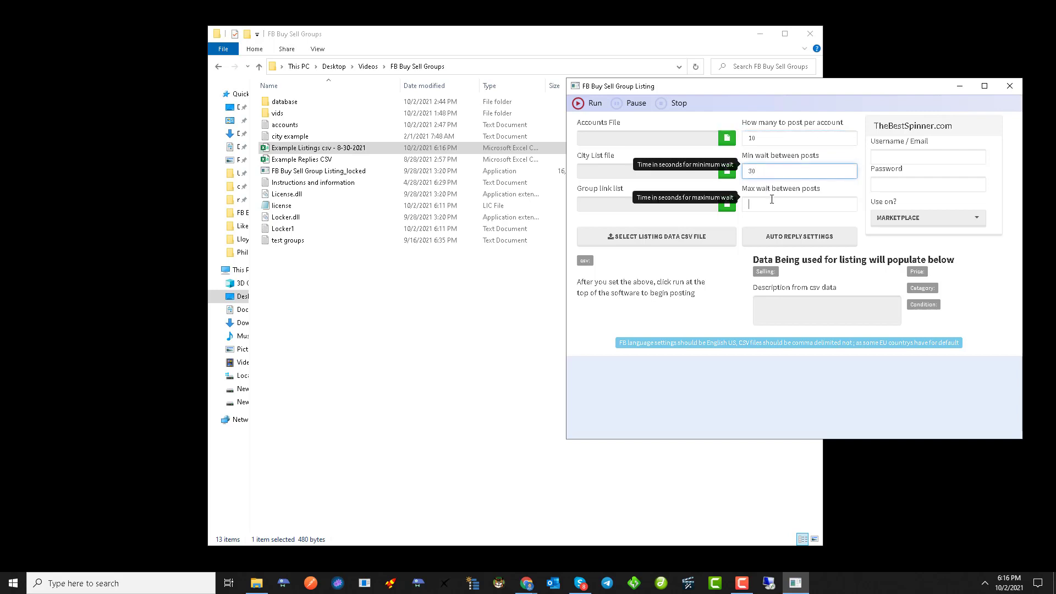
{"action": "left_click", "coordinate": [772, 200]}
{"action": "type", "text": "60"}
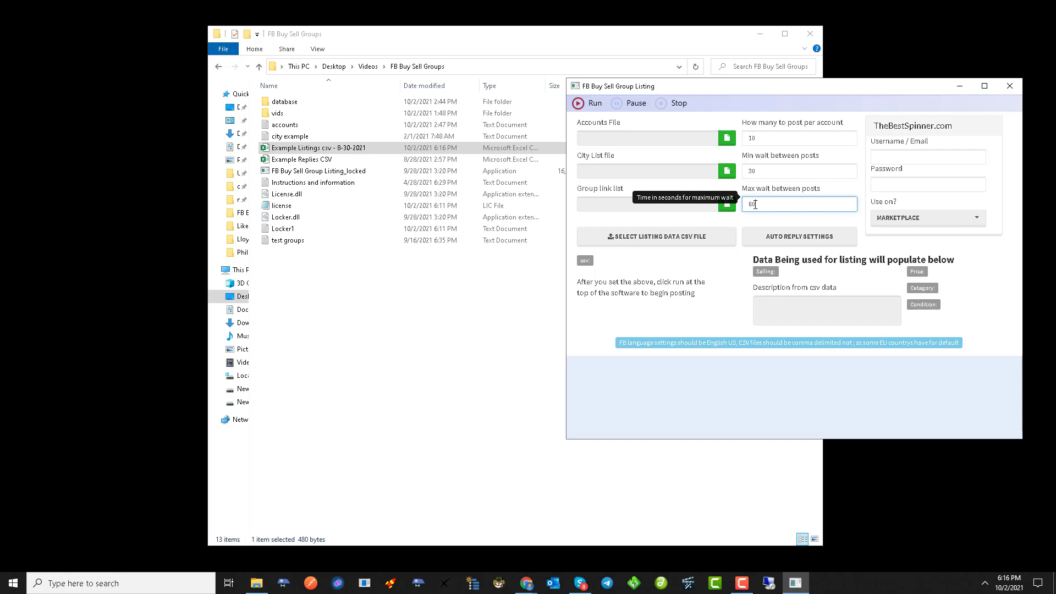
{"action": "double_click", "coordinate": [767, 200]}
Set TheBestSpinner.com to be used on Both and review its available usage options.
{"action": "left_click_drag", "start_coordinate": [874, 126], "coordinate": [971, 129]}
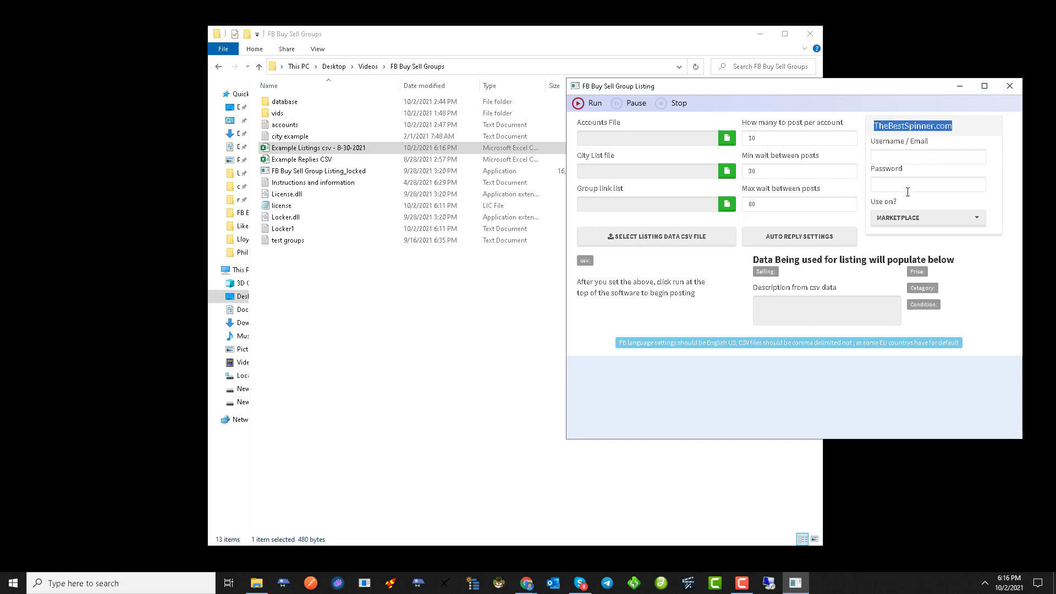
{"action": "left_click", "coordinate": [906, 225]}
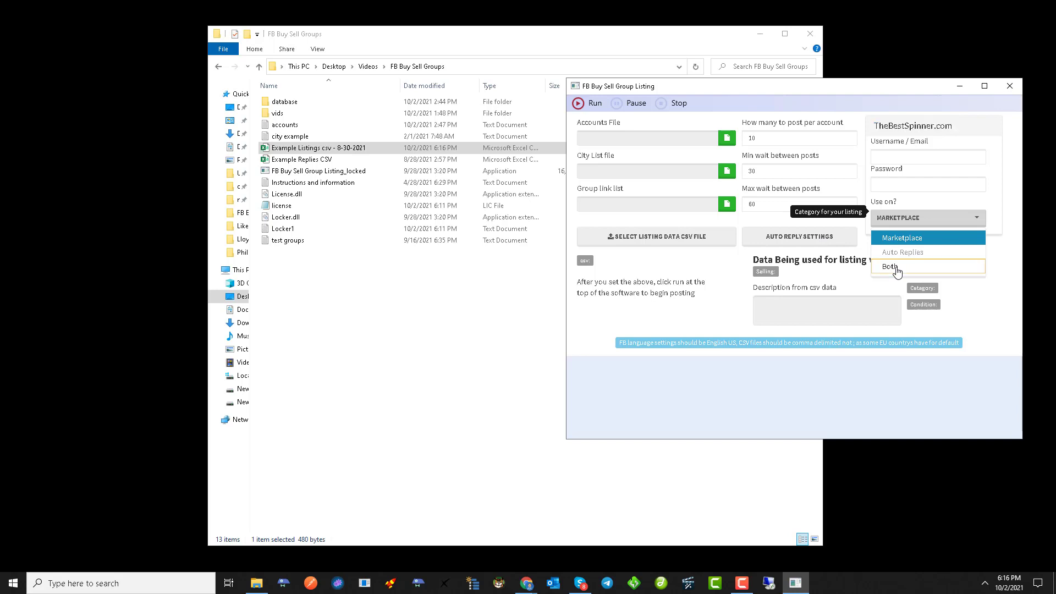
{"action": "left_click", "coordinate": [894, 268]}
{"action": "left_click", "coordinate": [901, 226]}
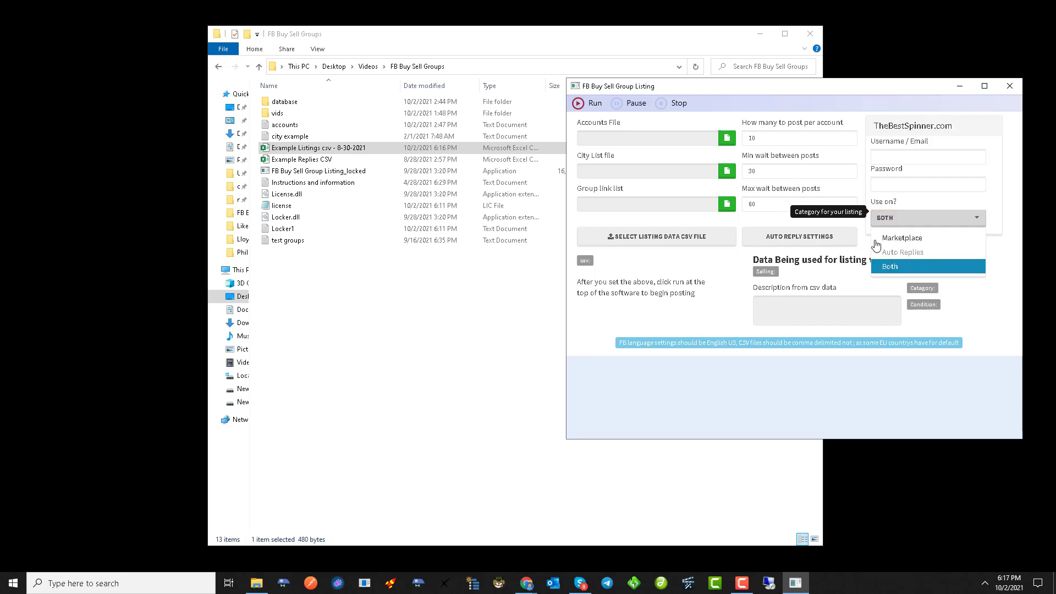
{"action": "left_click", "coordinate": [710, 278]}
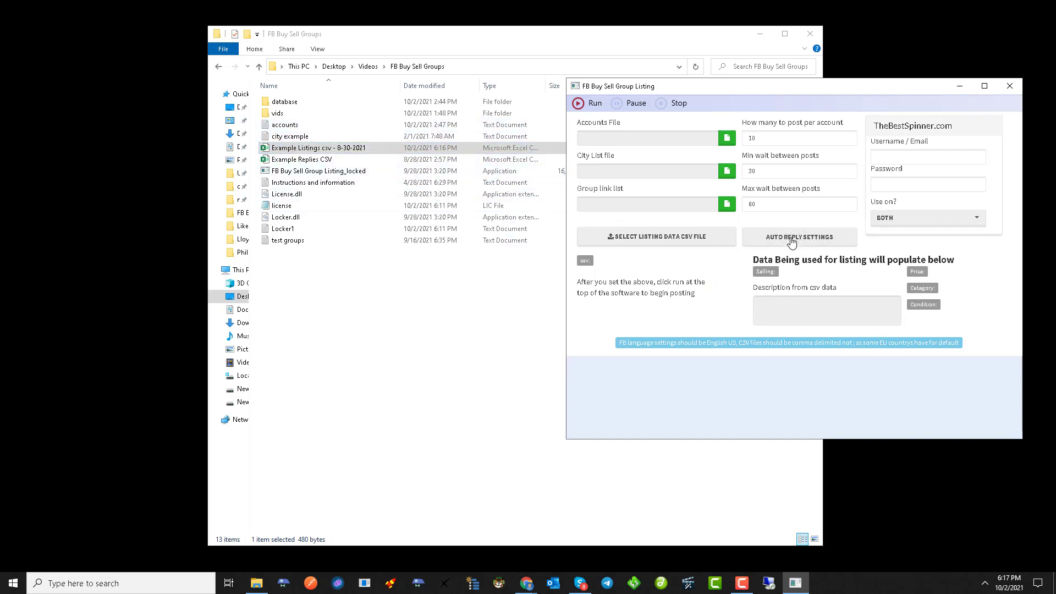
Open Example Replies CSV in Excel and widen all columns enough to show the full header texts.
{"action": "left_click", "coordinate": [285, 164]}
{"action": "double_click", "coordinate": [284, 161]}
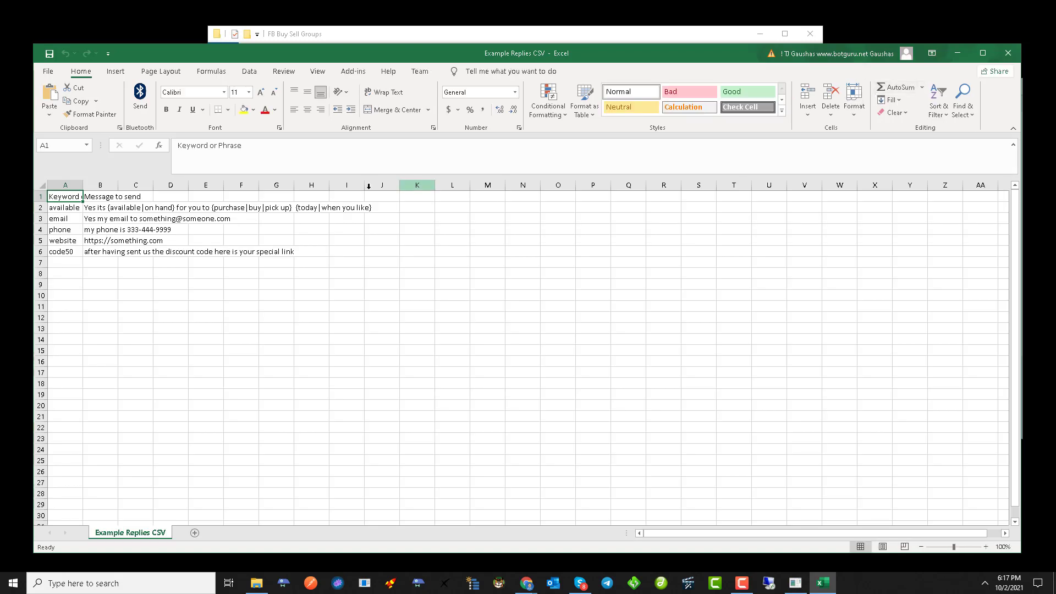
{"action": "left_click", "coordinate": [42, 185]}
{"action": "left_click_drag", "start_coordinate": [84, 186], "coordinate": [116, 186]}
Examine the "available" keyword and the spin syntax alternatives in its reply message.
{"action": "left_click", "coordinate": [70, 209]}
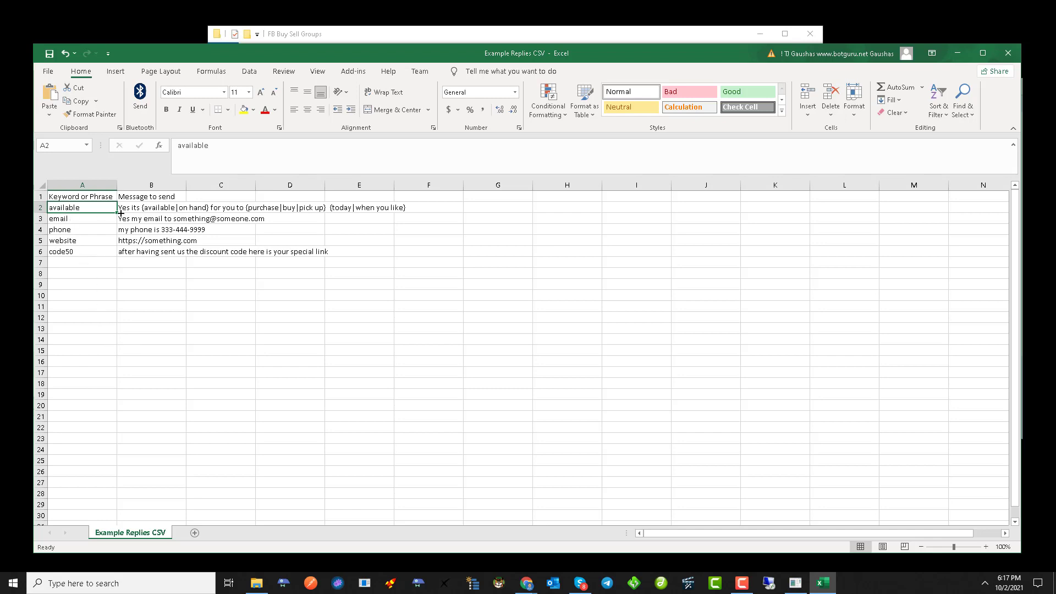
{"action": "left_click", "coordinate": [149, 209]}
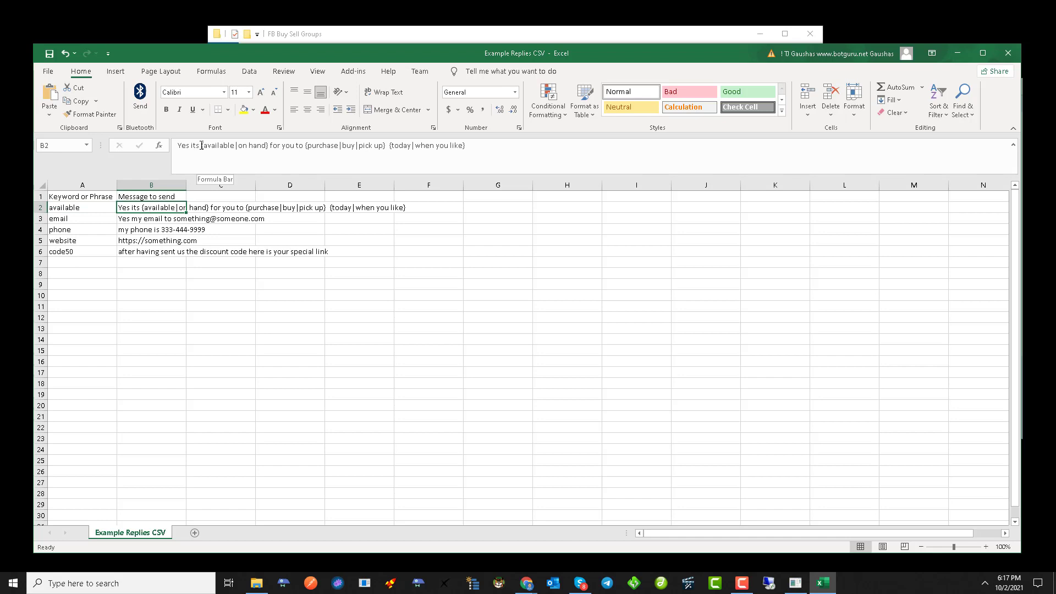
{"action": "left_click_drag", "start_coordinate": [201, 145], "coordinate": [269, 146]}
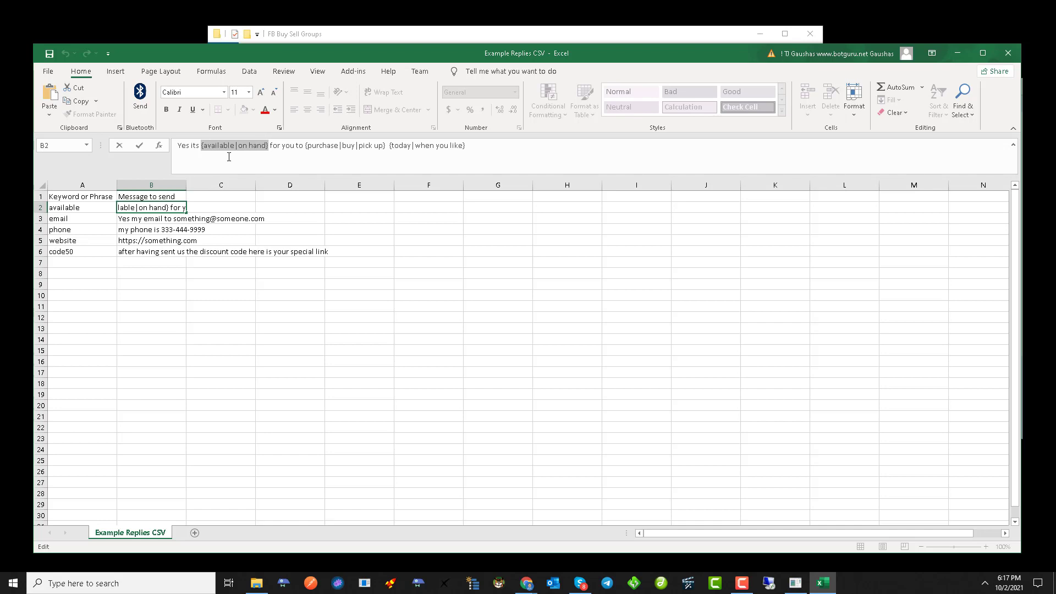
{"action": "key", "text": "End"}
{"action": "left_click", "coordinate": [177, 147]}
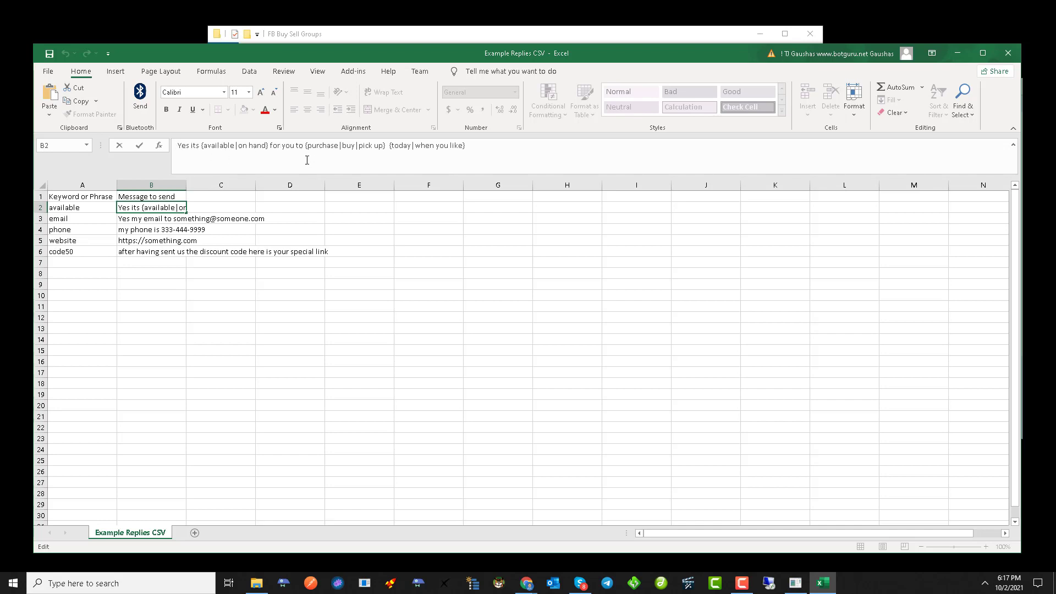
{"action": "left_click_drag", "start_coordinate": [304, 145], "coordinate": [387, 145]}
{"action": "left_click", "coordinate": [468, 146]}
{"action": "left_click_drag", "start_coordinate": [471, 146], "coordinate": [177, 146]}
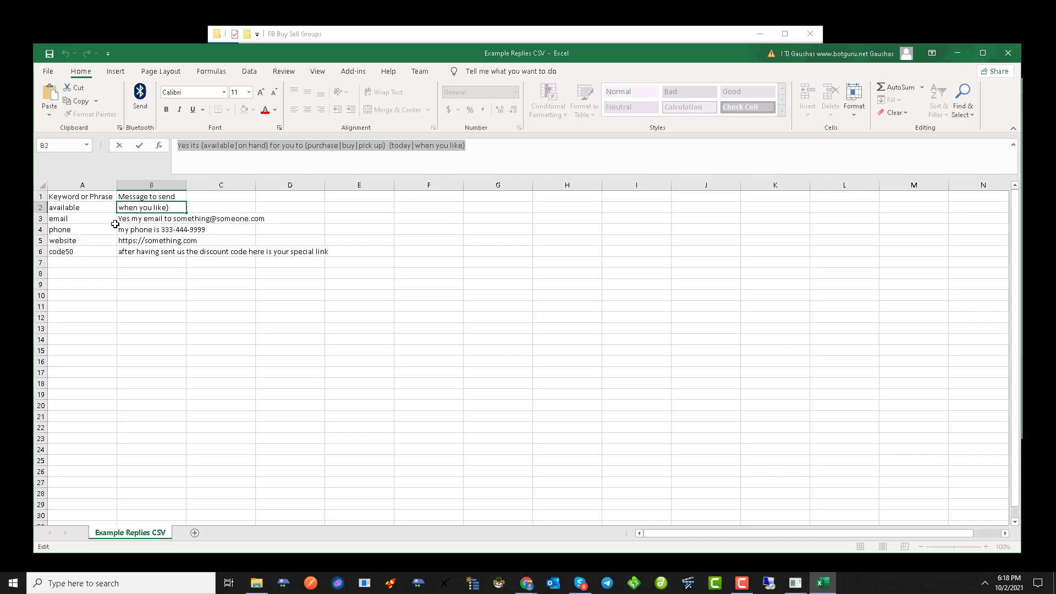
Examine the "code50" keyword and its discount-link reply message.
{"action": "left_click", "coordinate": [67, 250]}
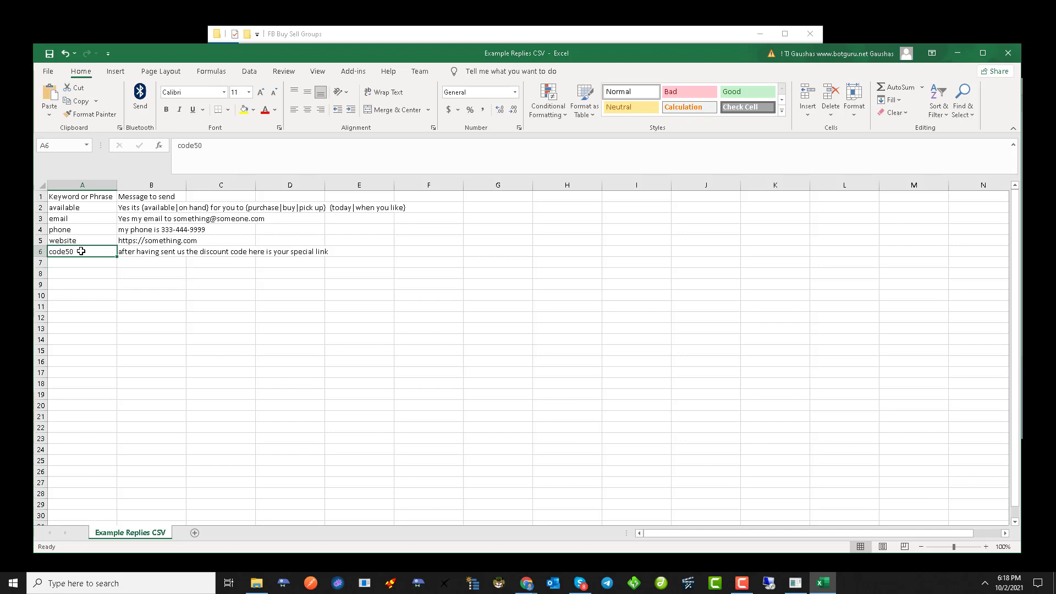
{"action": "left_click", "coordinate": [158, 252]}
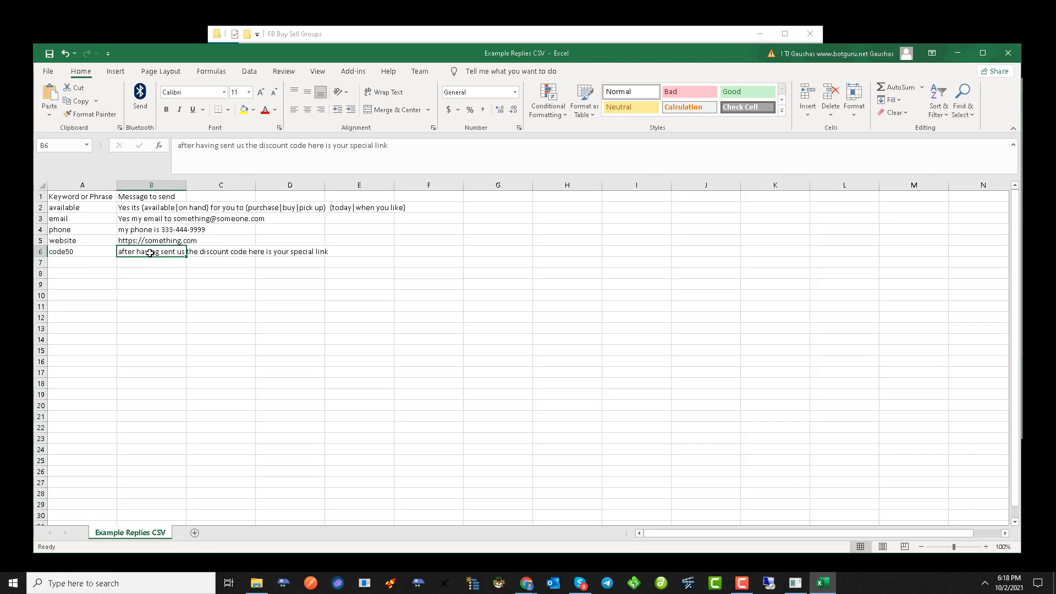
{"action": "left_click", "coordinate": [346, 157]}
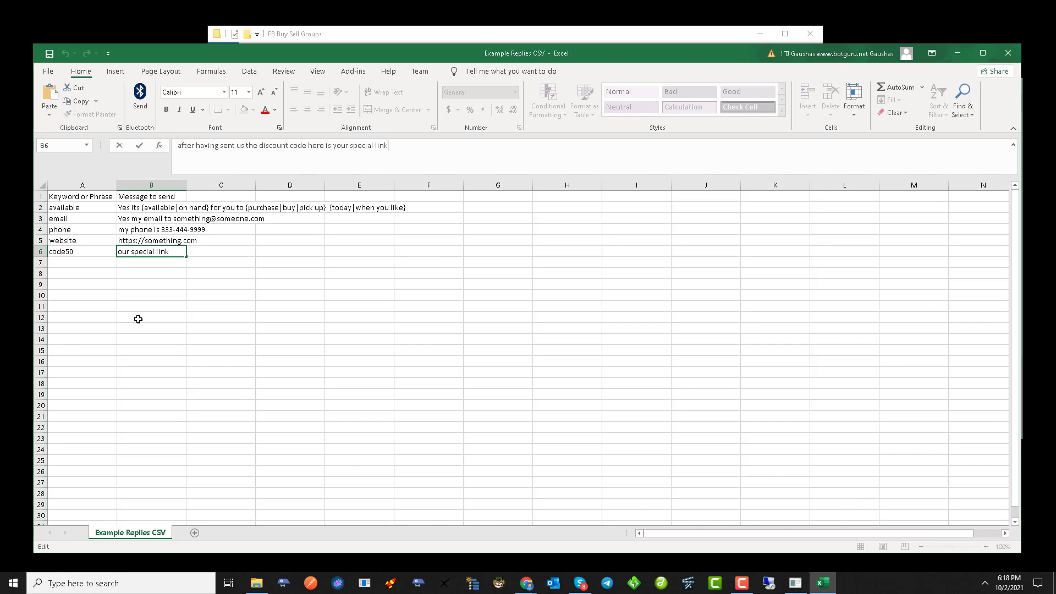
Close the Example Replies CSV workbook without saving its changes.
{"action": "left_click", "coordinate": [1009, 53]}
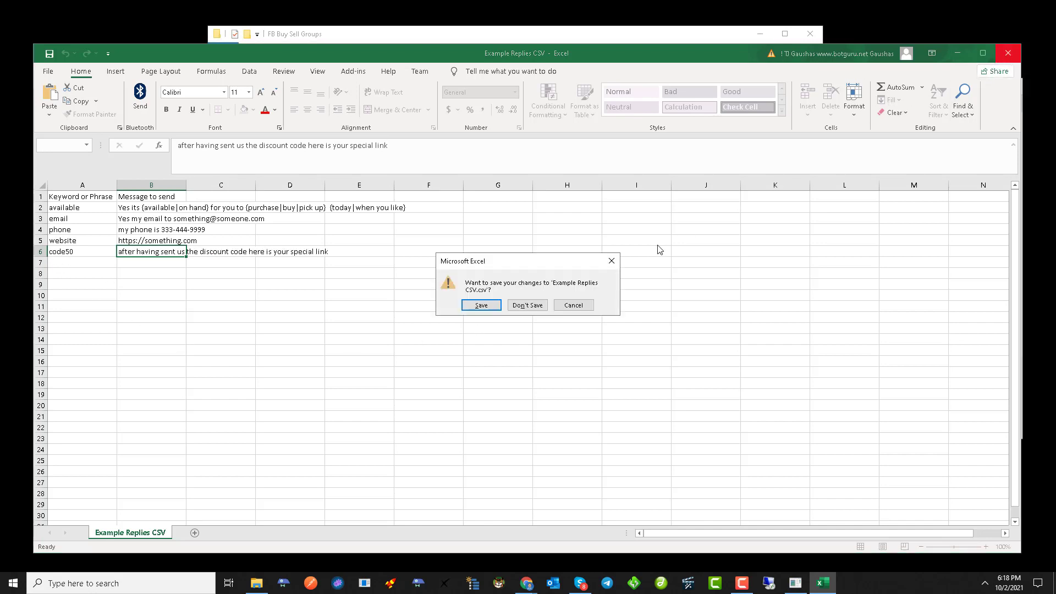
{"action": "left_click", "coordinate": [556, 307]}
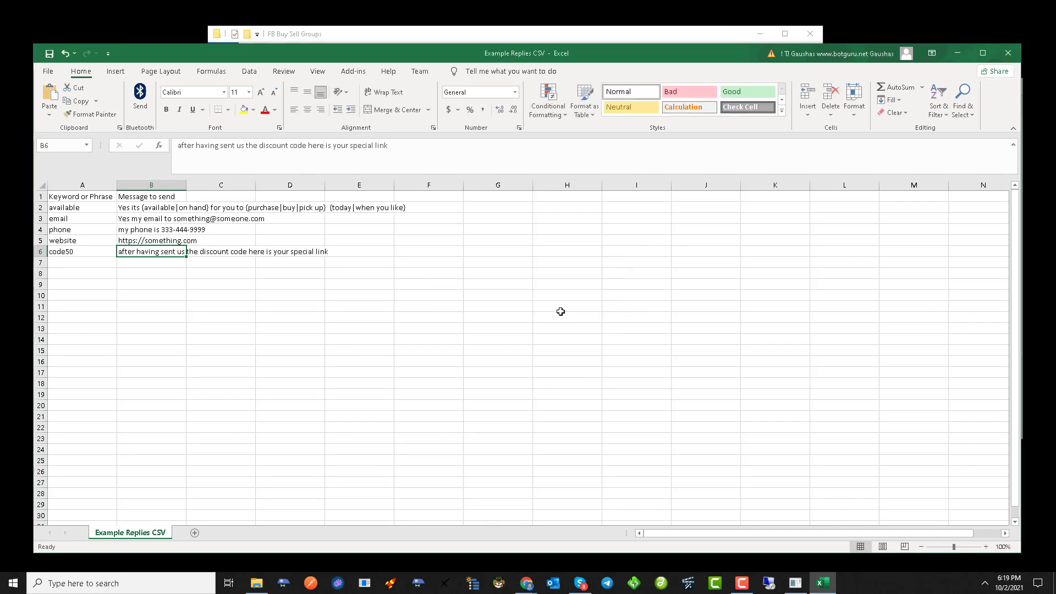
{"action": "left_click", "coordinate": [1011, 57]}
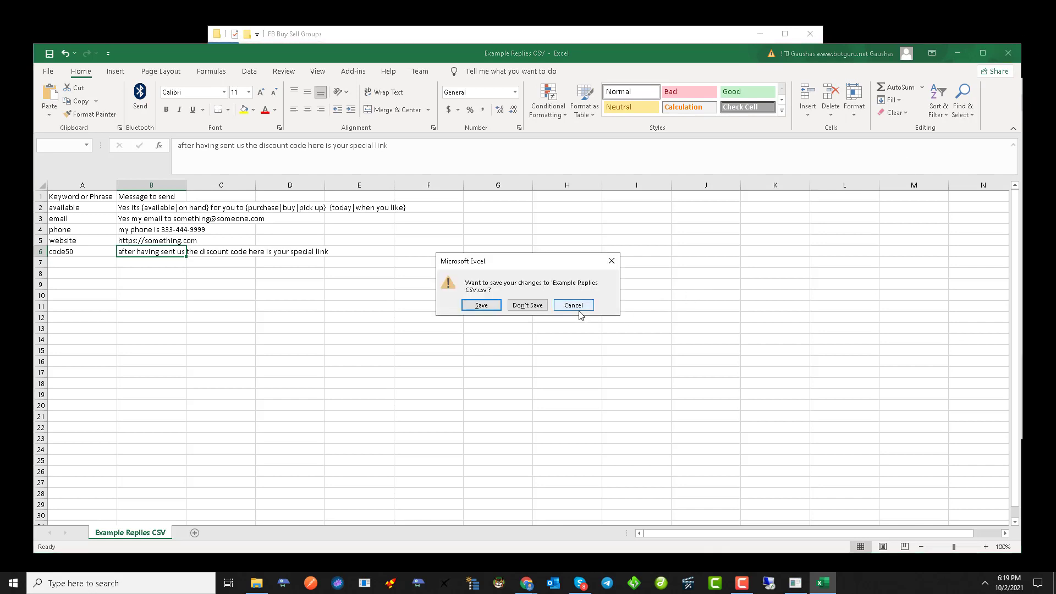
{"action": "left_click", "coordinate": [527, 306]}
In FB Buy Sell Group Listing's auto reply settings, enable auto reply to inbox messages and the auto-reply-only option.
{"action": "left_click", "coordinate": [884, 94]}
{"action": "left_click_drag", "start_coordinate": [885, 94], "coordinate": [884, 99]}
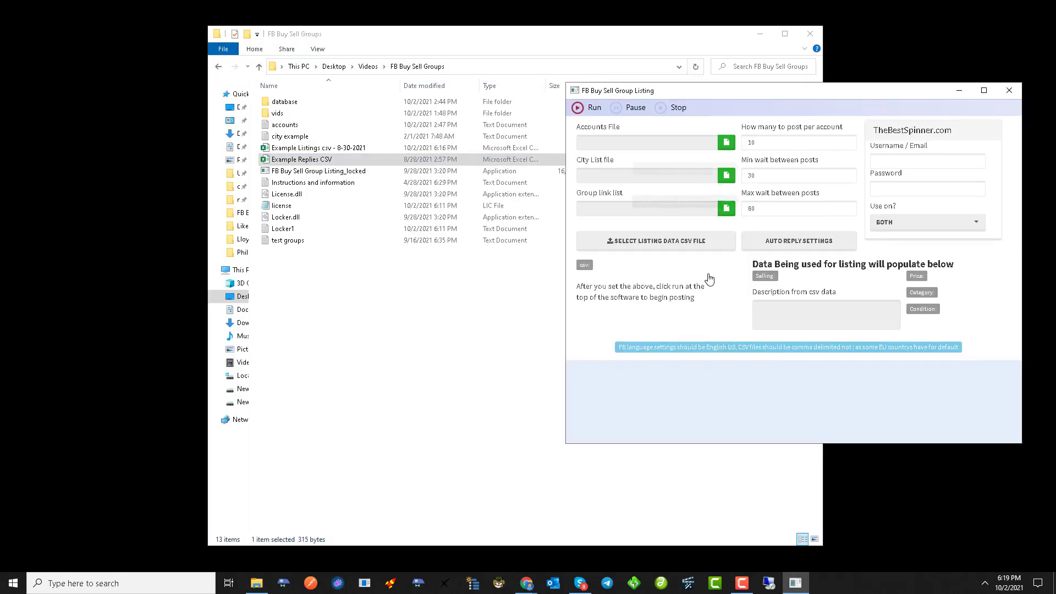
{"action": "left_click", "coordinate": [784, 245]}
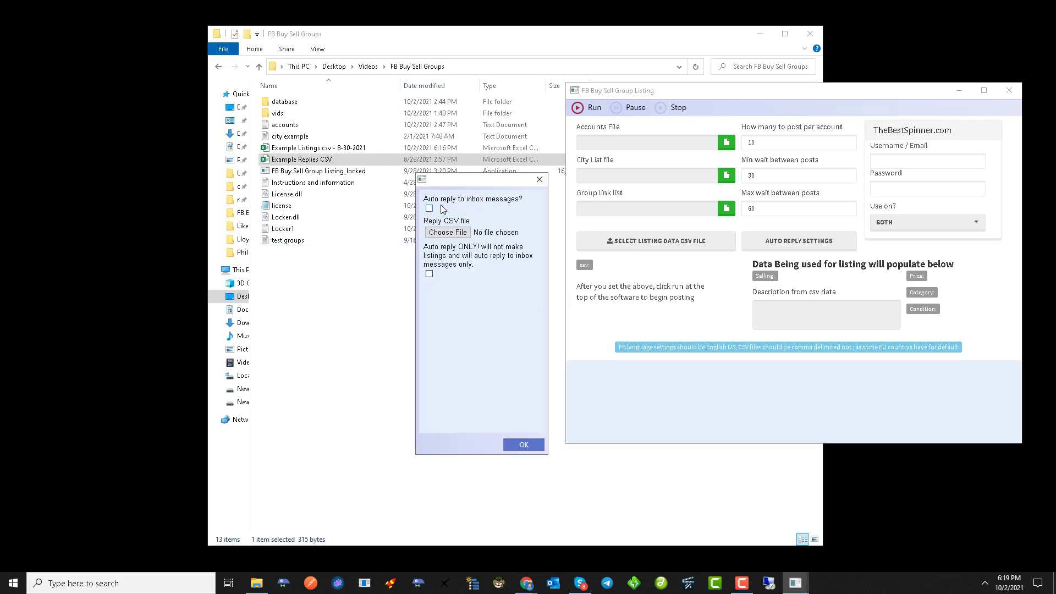
{"action": "left_click", "coordinate": [429, 208]}
{"action": "left_click_drag", "start_coordinate": [425, 247], "coordinate": [498, 266]}
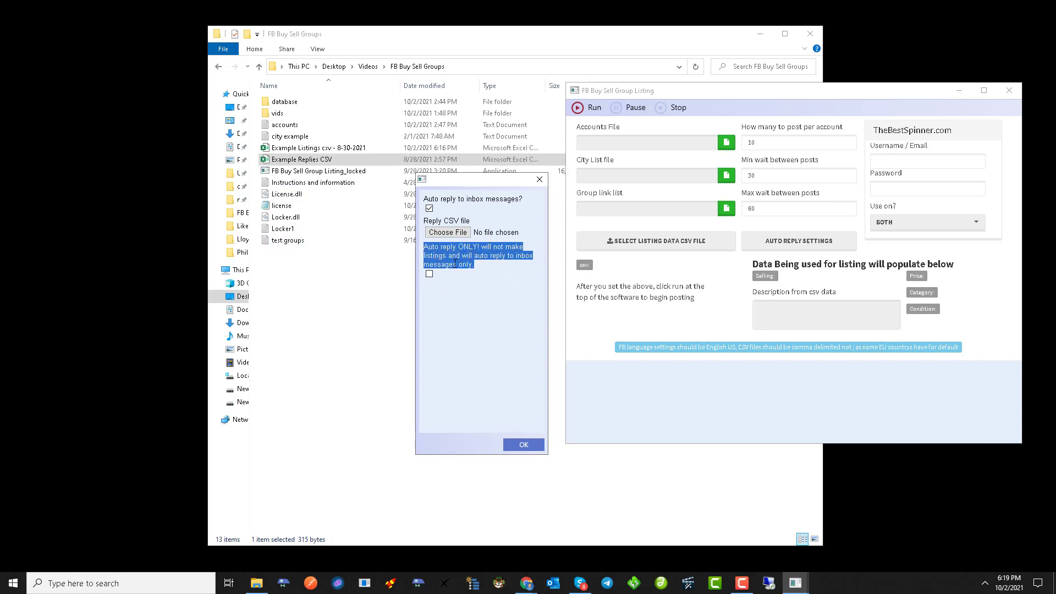
{"action": "left_click", "coordinate": [429, 274]}
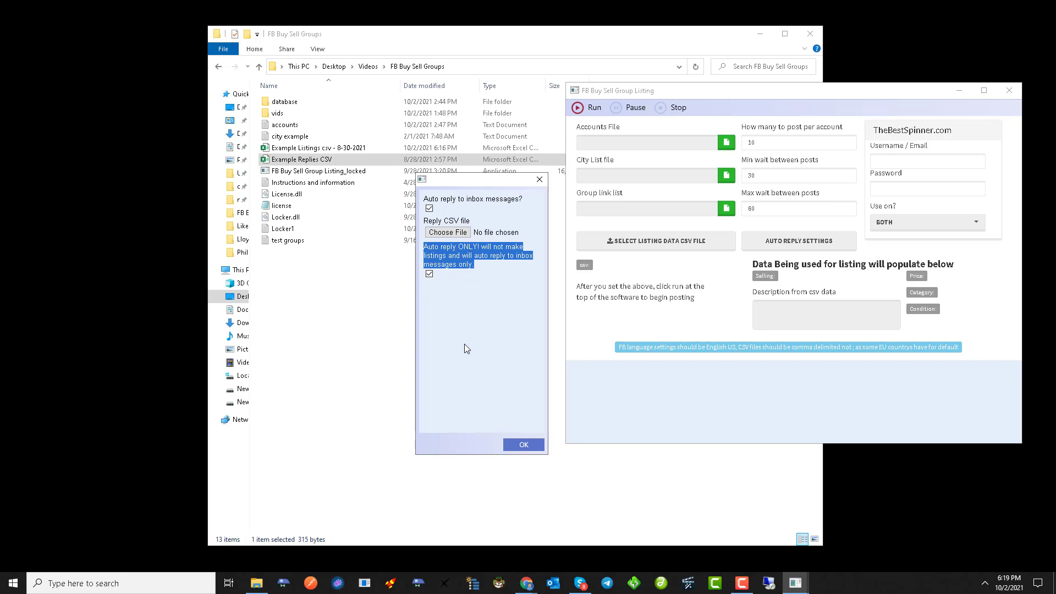